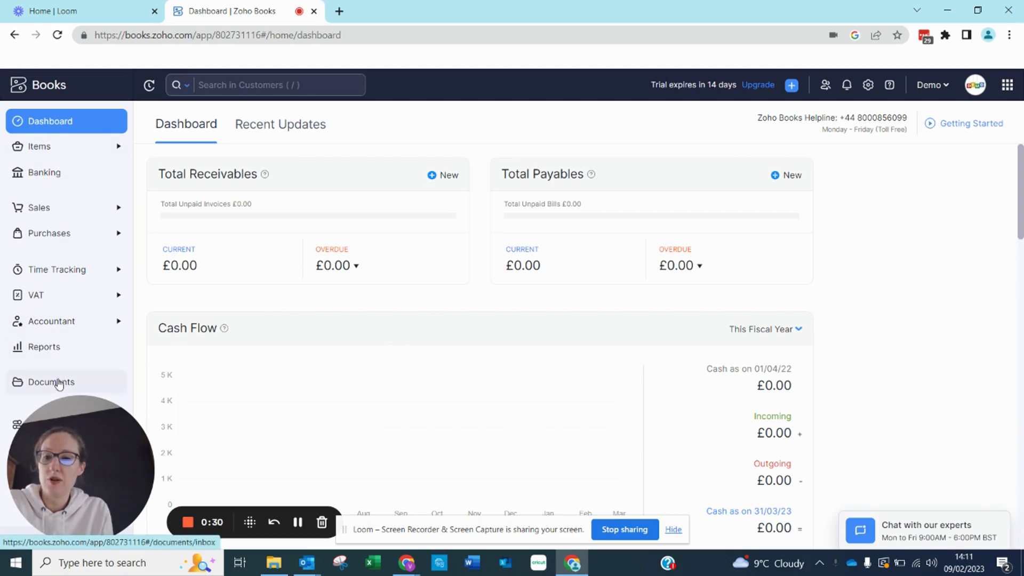
# Step: Accept the Terms & Conditions and enable Autoscan in the Documents inbox
pyautogui.click(58, 382)
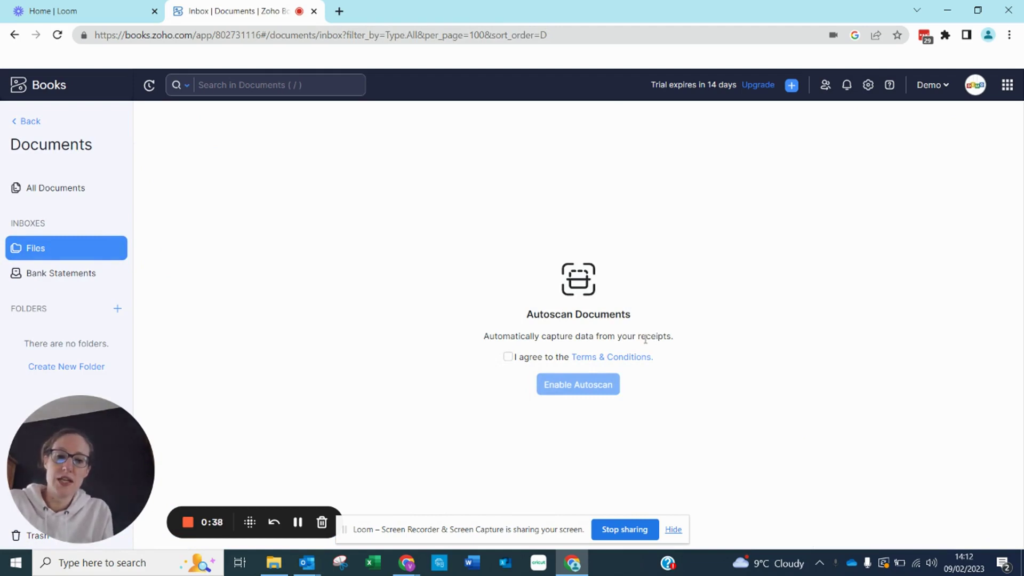
pyautogui.click(508, 357)
pyautogui.click(570, 389)
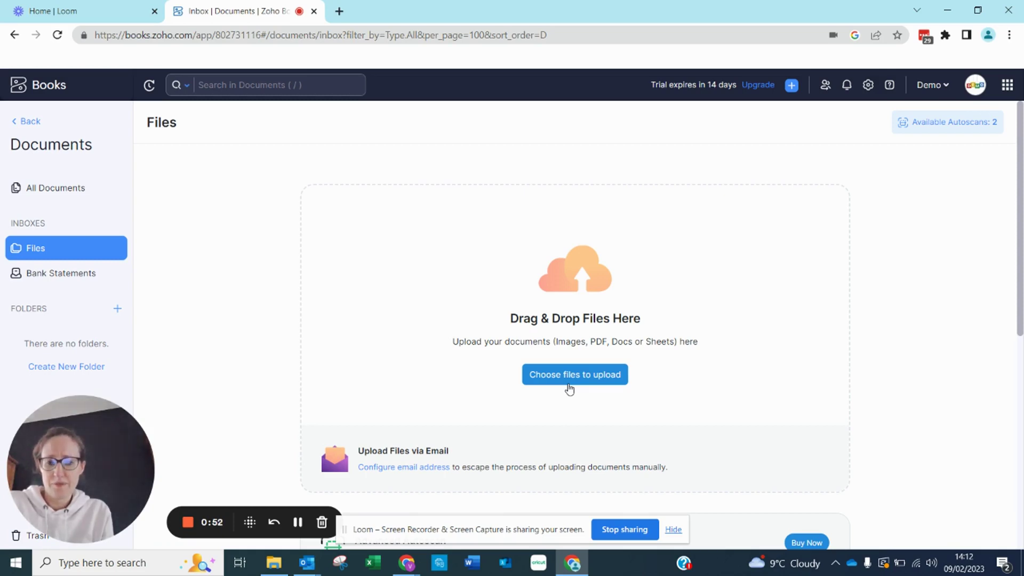
# Step: Attach Advent Calendar and DEMO - INV-002836 from the desktop for upload
pyautogui.click(565, 376)
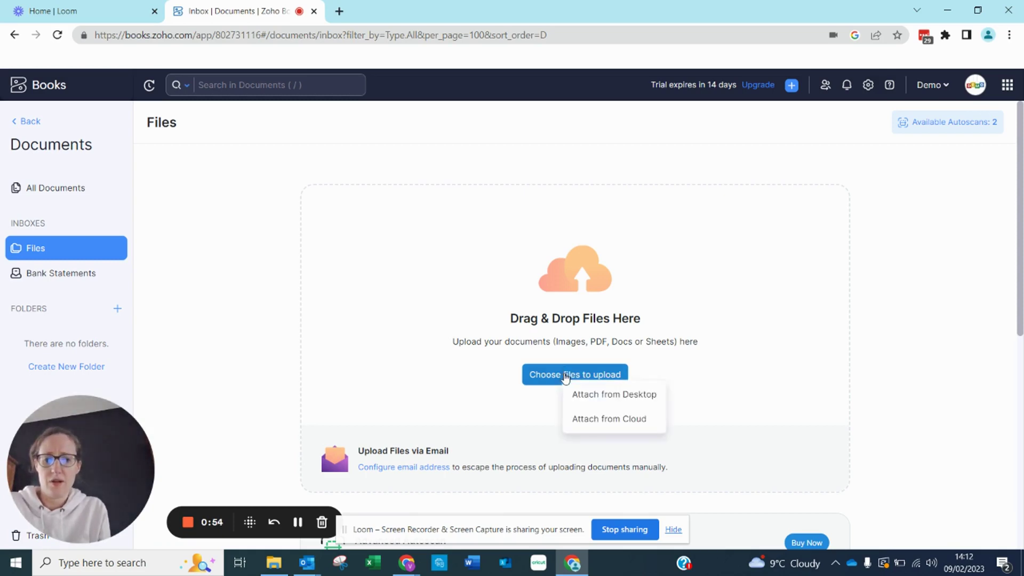
pyautogui.click(583, 394)
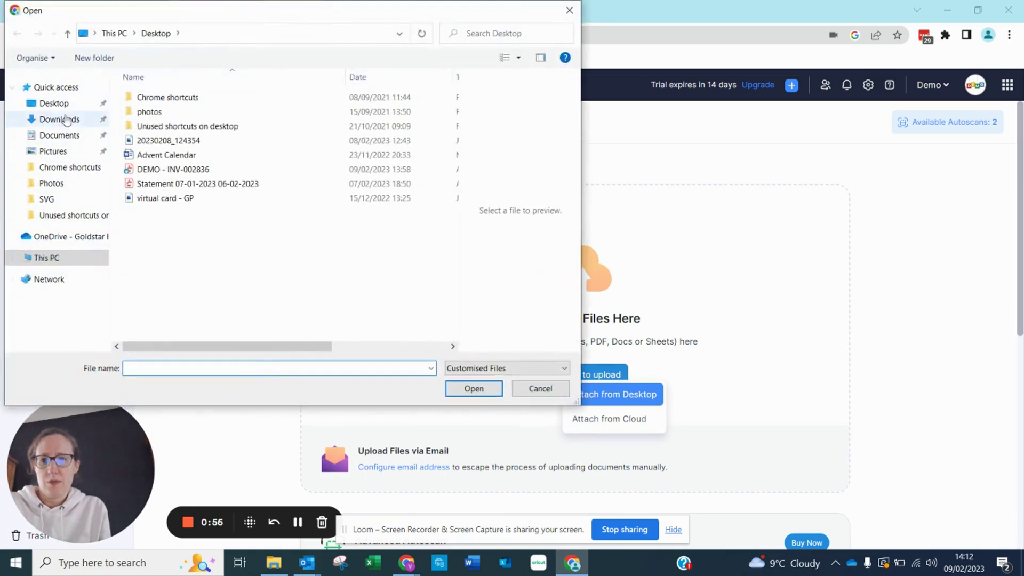
pyautogui.click(171, 155)
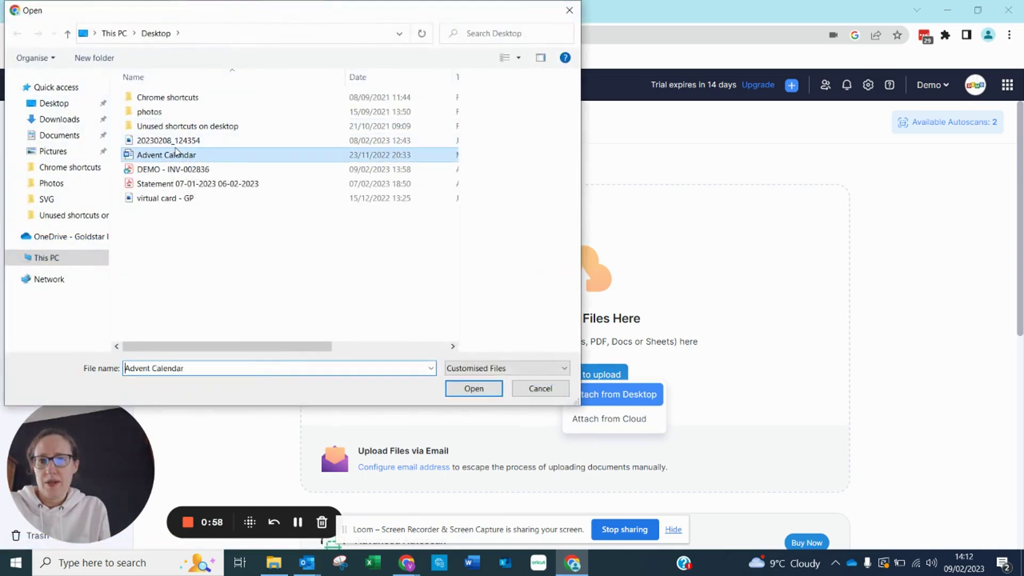
pyautogui.keyDown('ctrl'); pyautogui.click(174, 170); pyautogui.keyUp('ctrl')
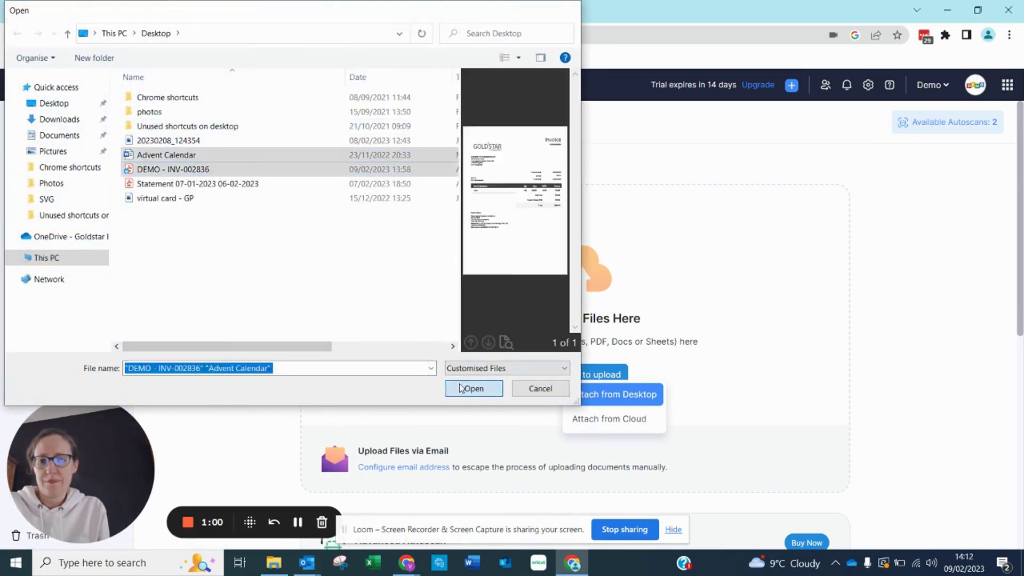
pyautogui.click(474, 388)
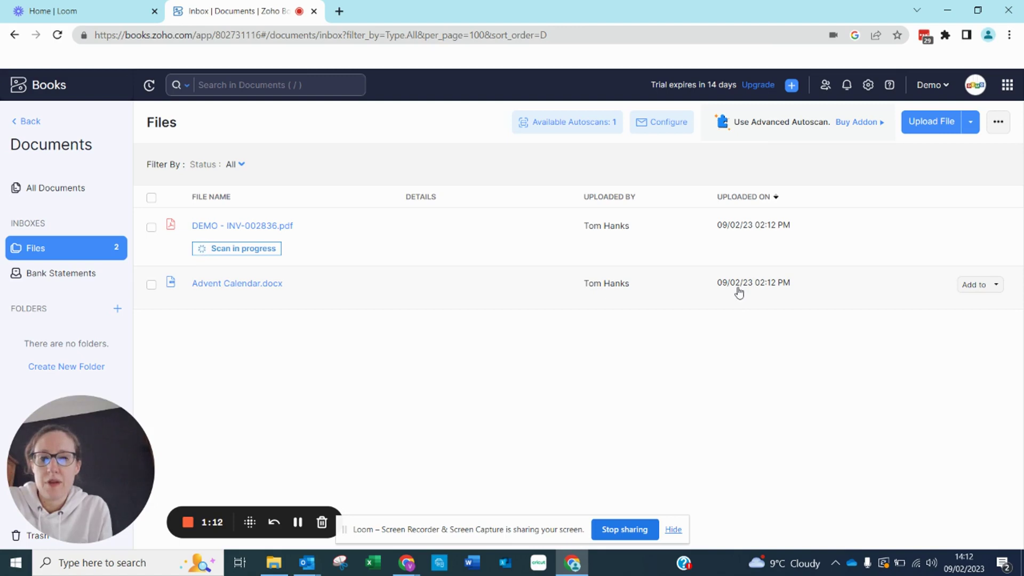
# Step: Preview Advent Calendar.docx, then trash it from the Files inbox
pyautogui.click(238, 283)
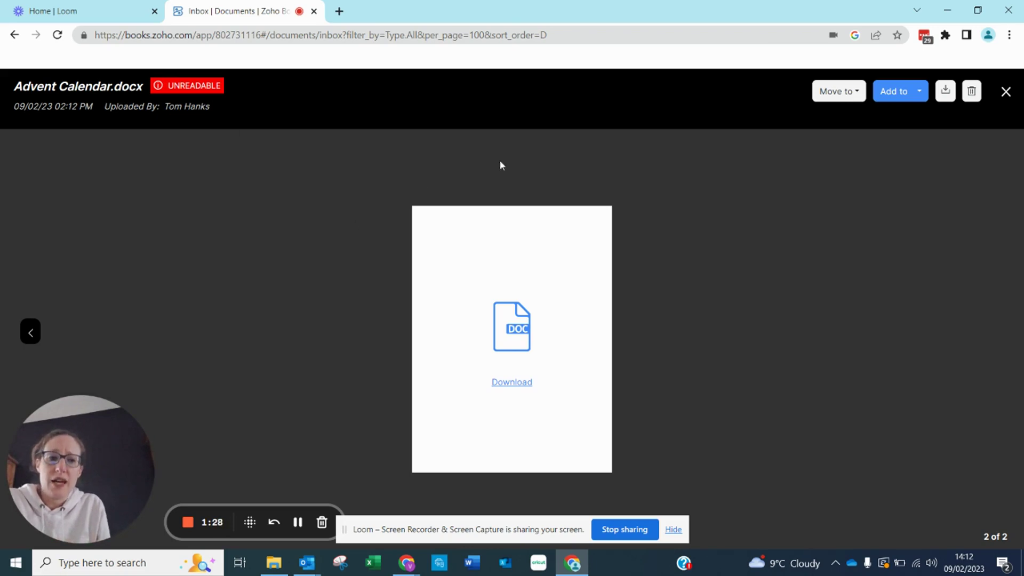
pyautogui.click(1006, 92)
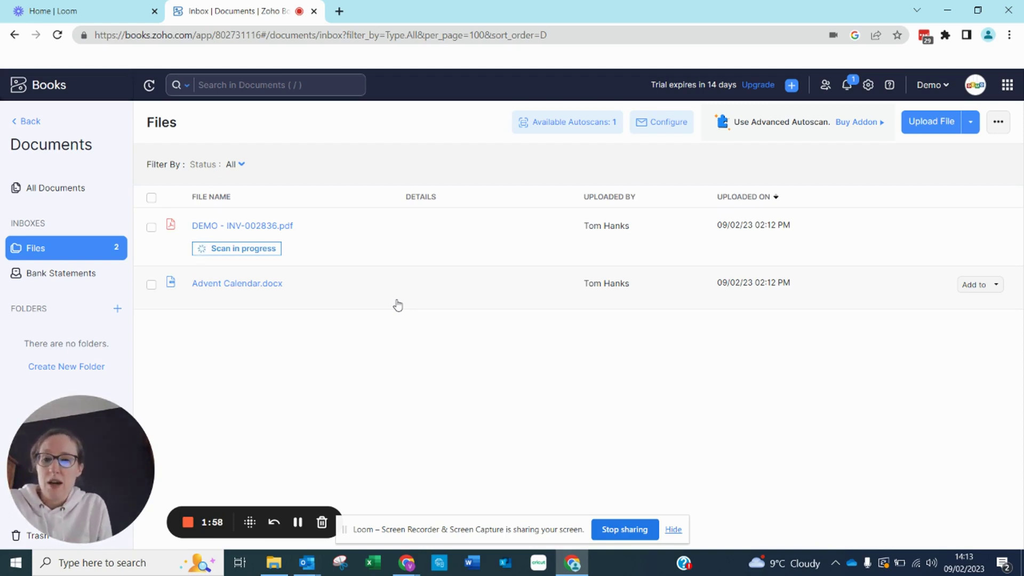
pyautogui.click(152, 287)
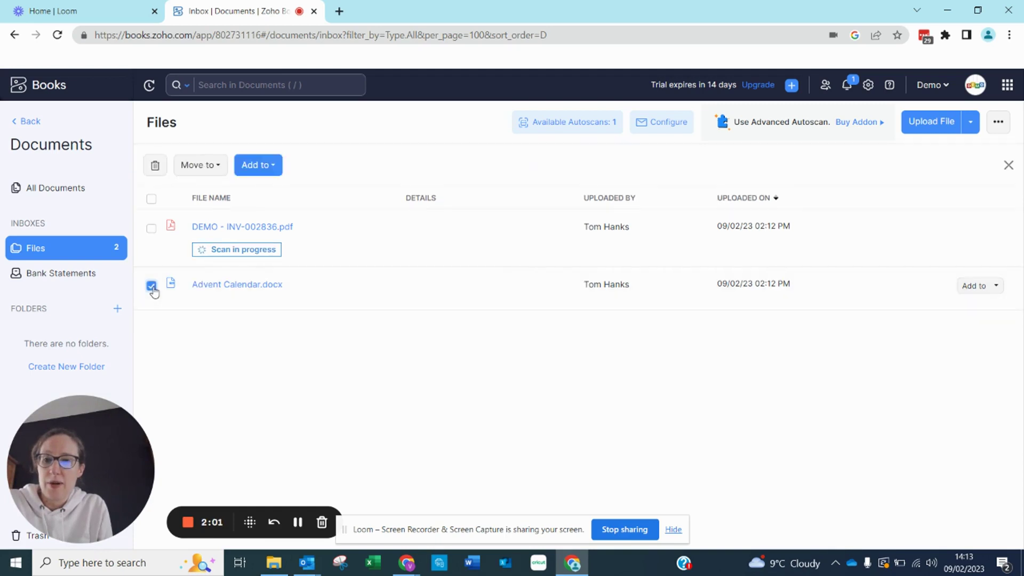
pyautogui.click(155, 166)
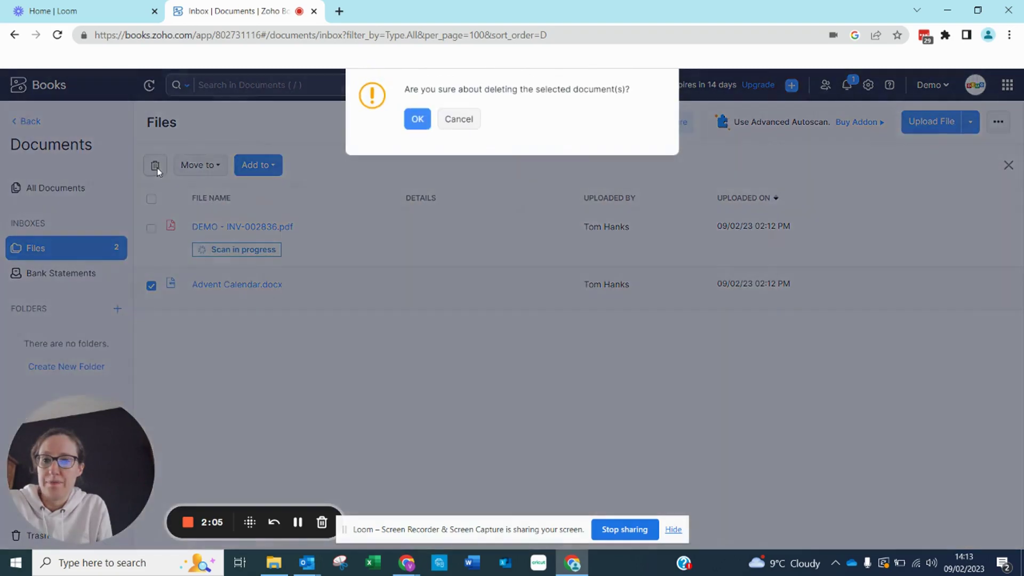
pyautogui.click(418, 119)
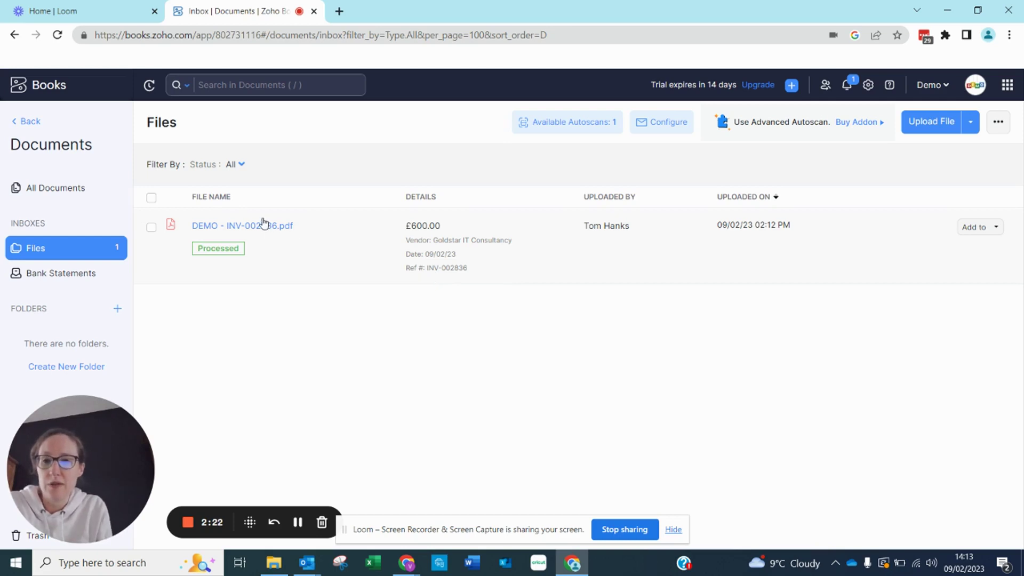
# Step: Add DEMO - INV-002836.pdf to a New Bill
pyautogui.click(248, 226)
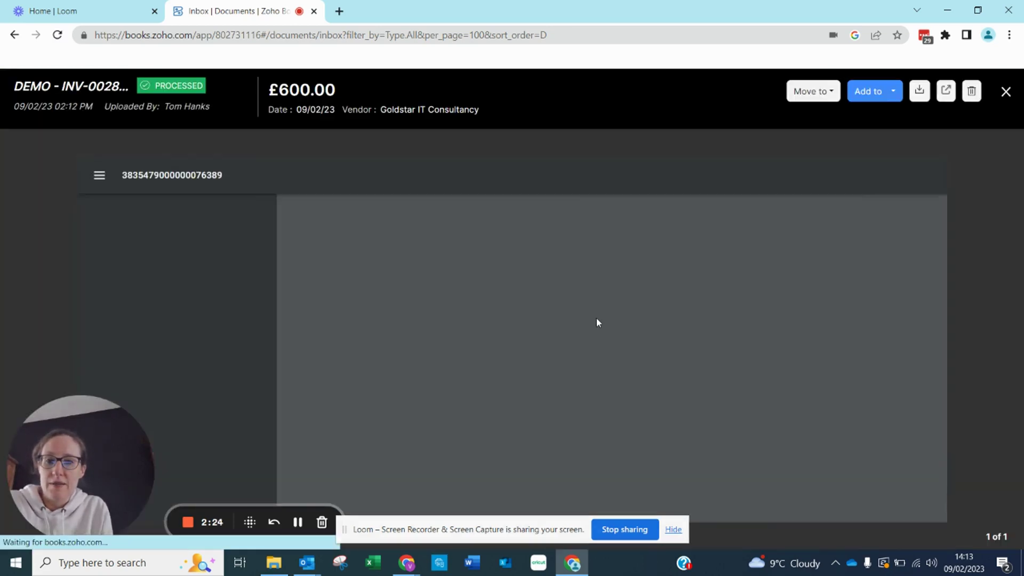
pyautogui.scroll(-5, 596, 319)
pyautogui.scroll(5, 597, 322)
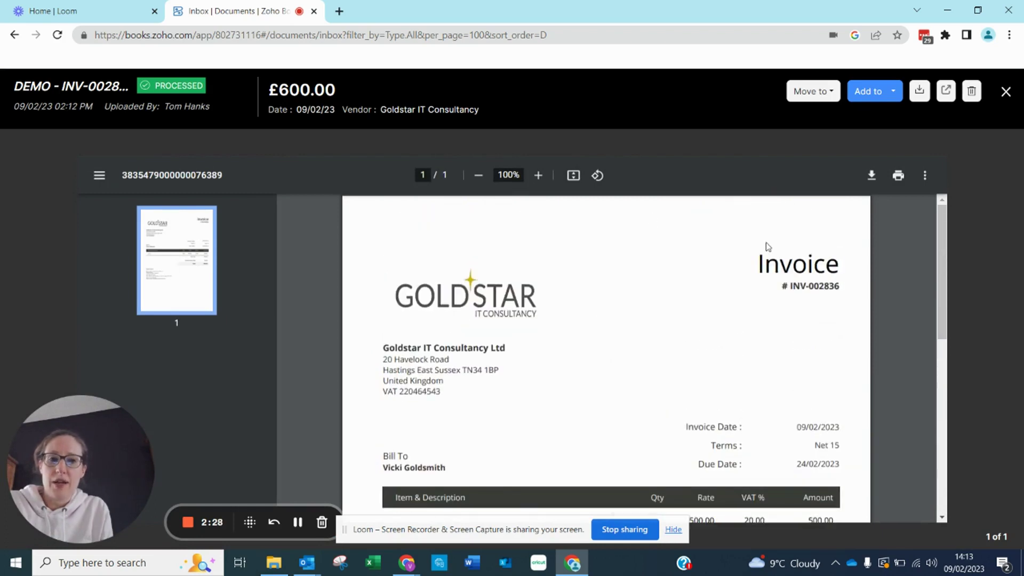
pyautogui.click(879, 92)
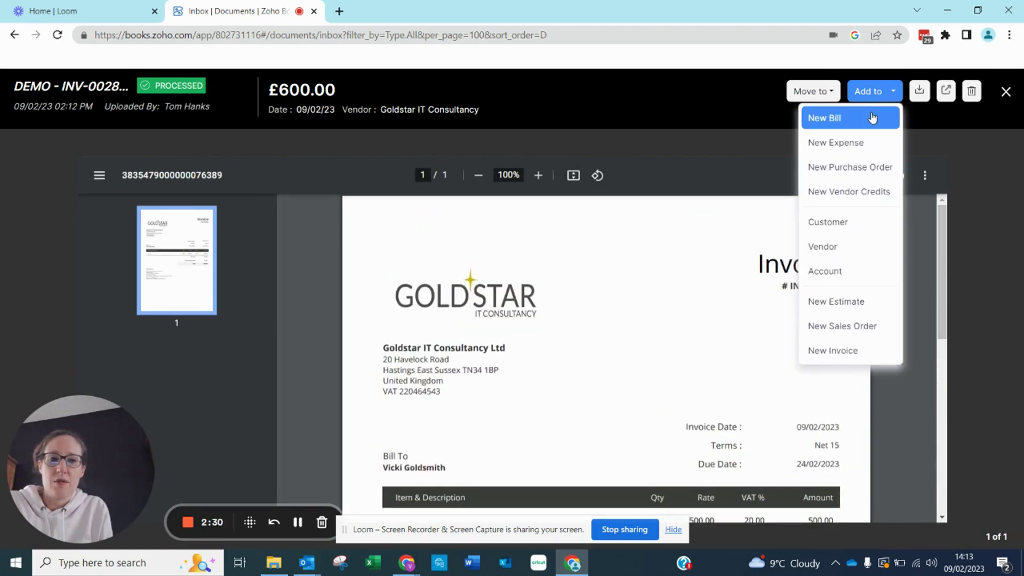
pyautogui.click(872, 118)
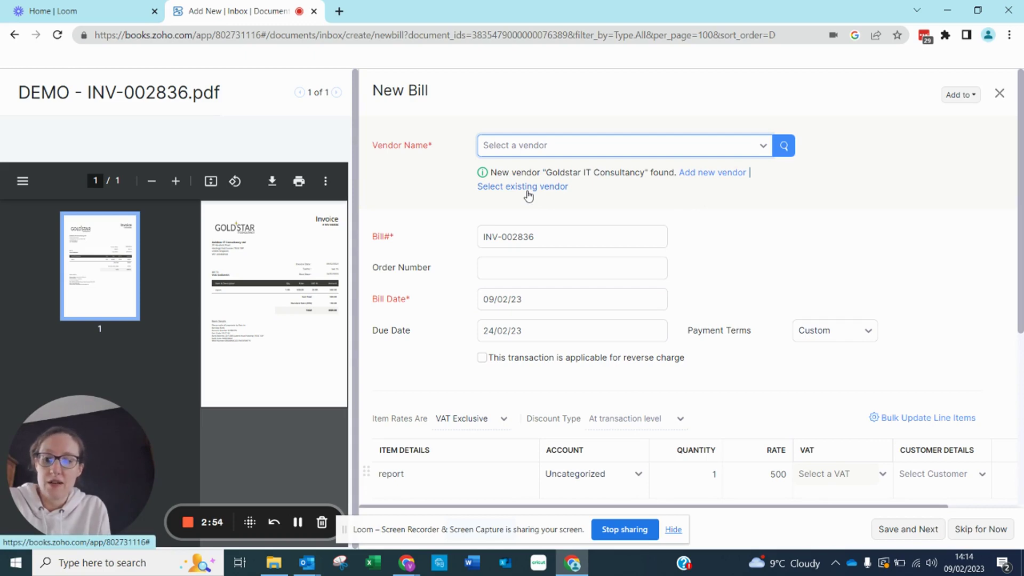
# Step: Create Goldstar IT Consultancy as a new vendor and pass through the order number field
pyautogui.click(693, 180)
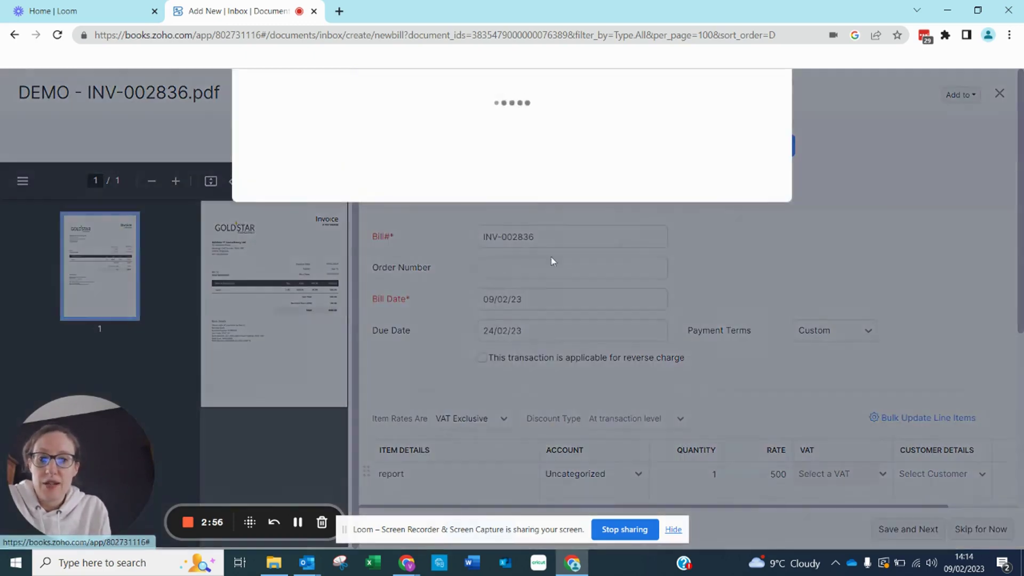
pyautogui.scroll(-3, 453, 195)
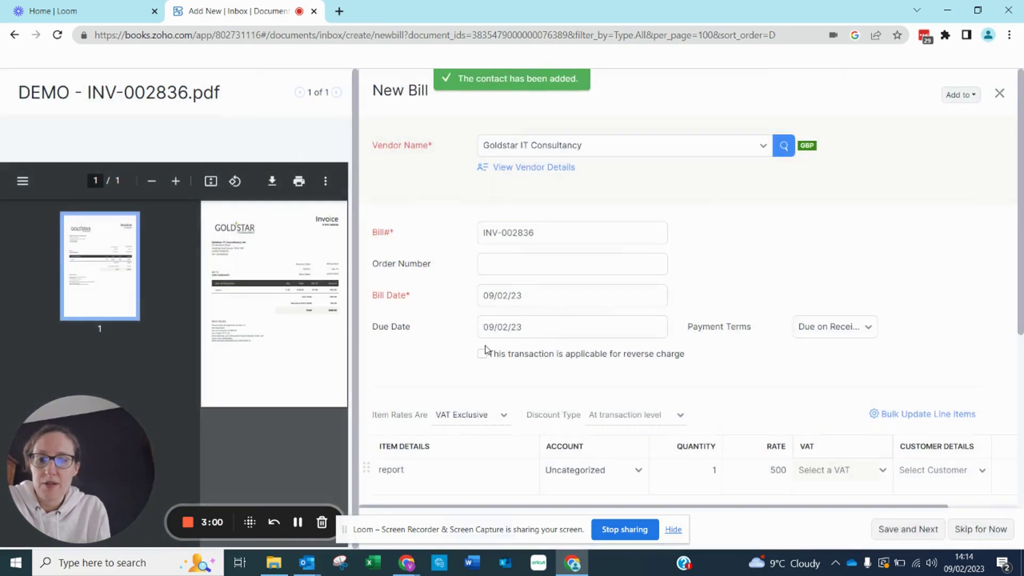
pyautogui.click(552, 274)
pyautogui.press('Tab')
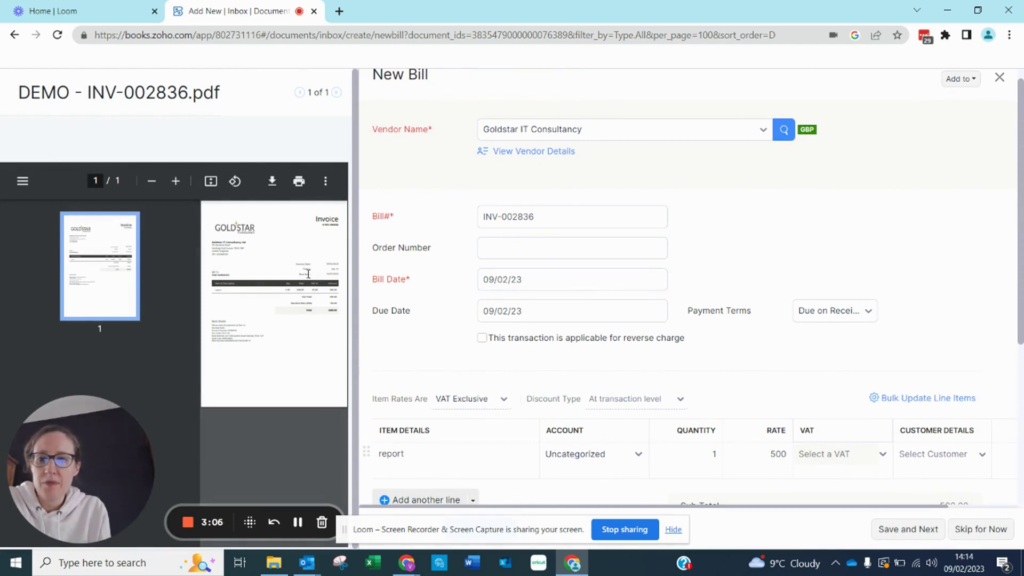
# Step: Enlarge the invoice preview and hide the page thumbnails
pyautogui.click(176, 182)
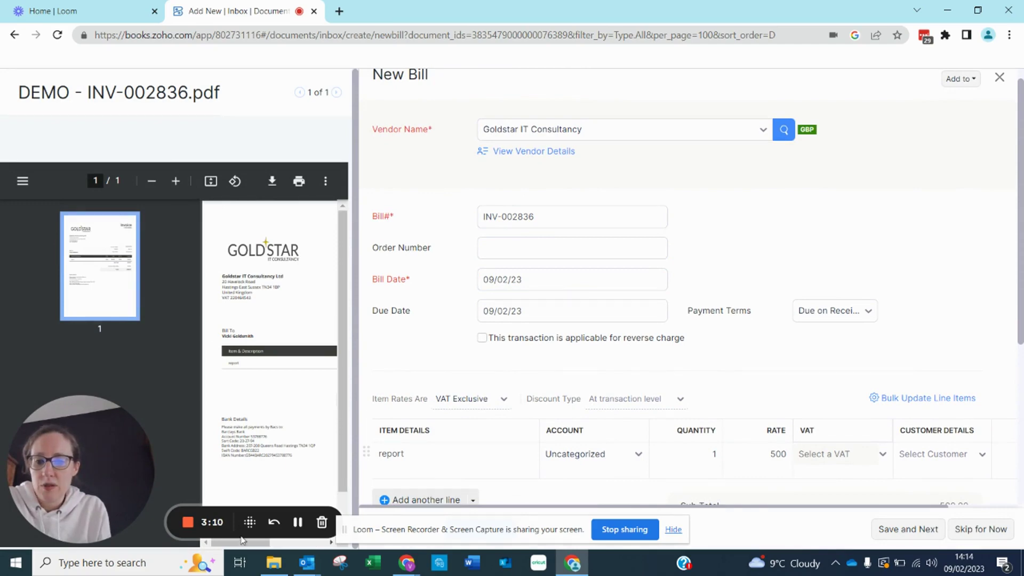
pyautogui.moveTo(246, 547); pyautogui.dragTo(301, 548)
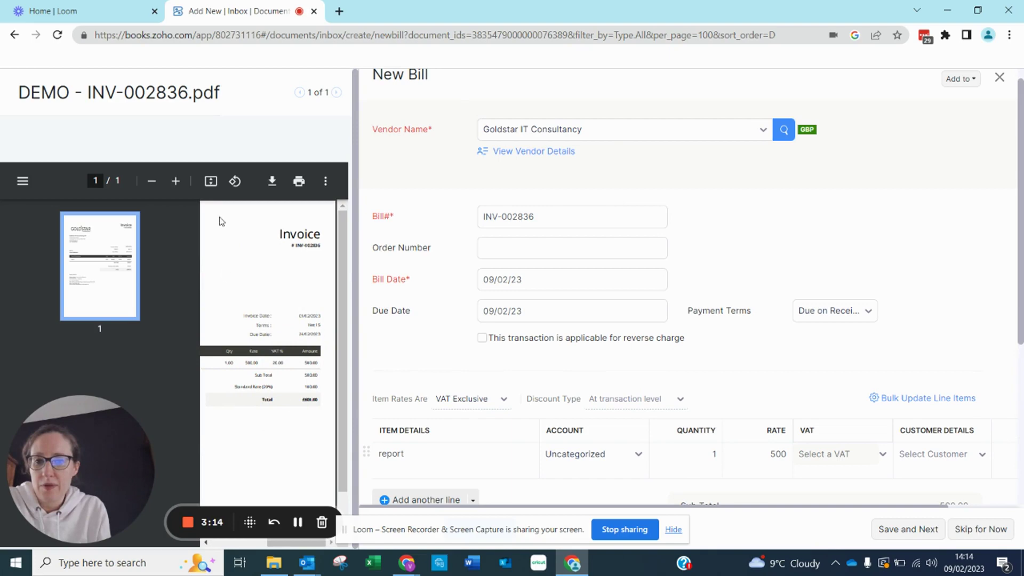
pyautogui.click(20, 184)
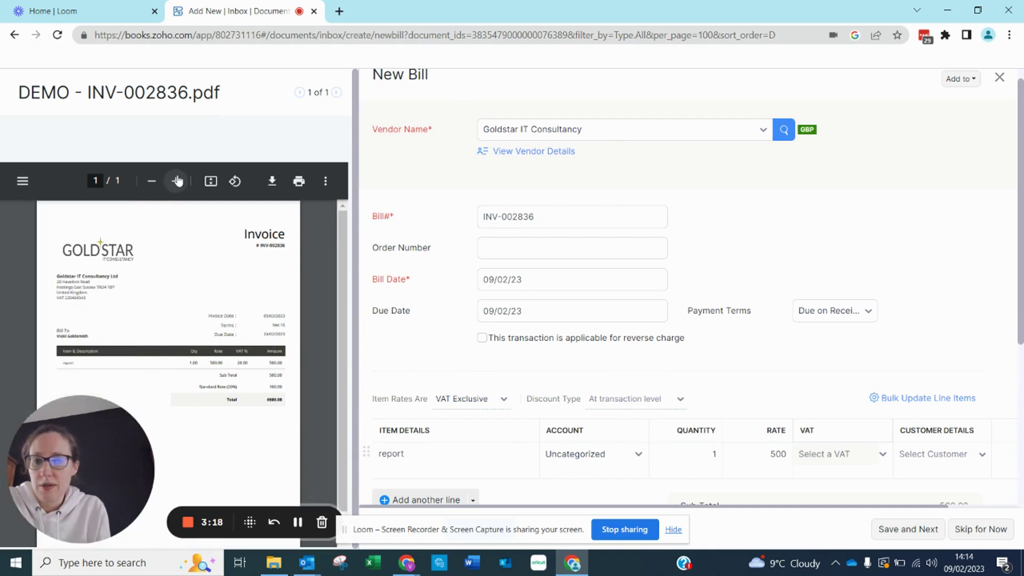
pyautogui.click(177, 181)
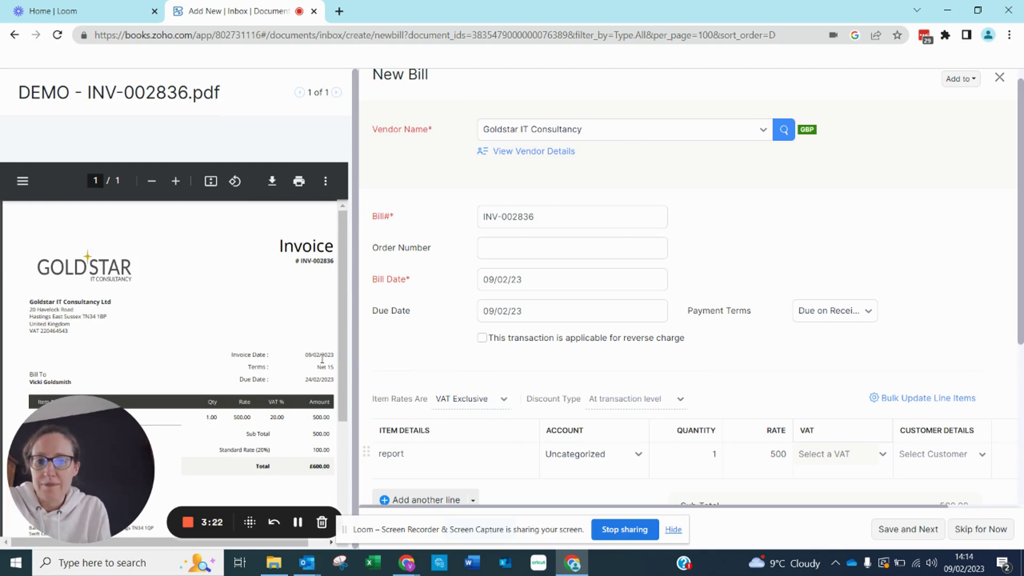
# Step: Set the payment terms to Net 15 and begin editing the report line's item details
pyautogui.click(826, 312)
pyautogui.scroll(3, 827, 386)
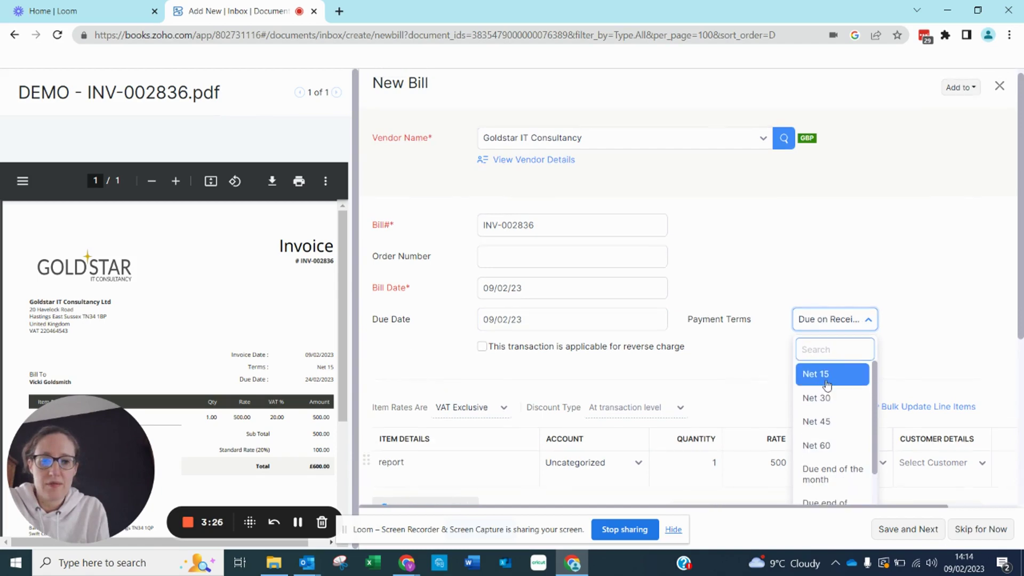
pyautogui.click(827, 383)
pyautogui.scroll(-3, 661, 382)
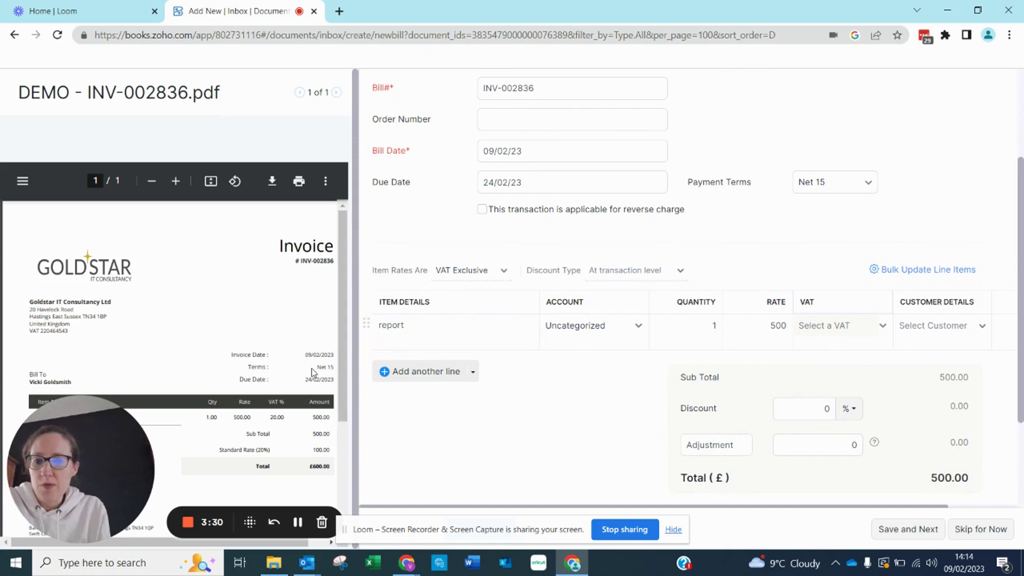
pyautogui.scroll(-3, 213, 368)
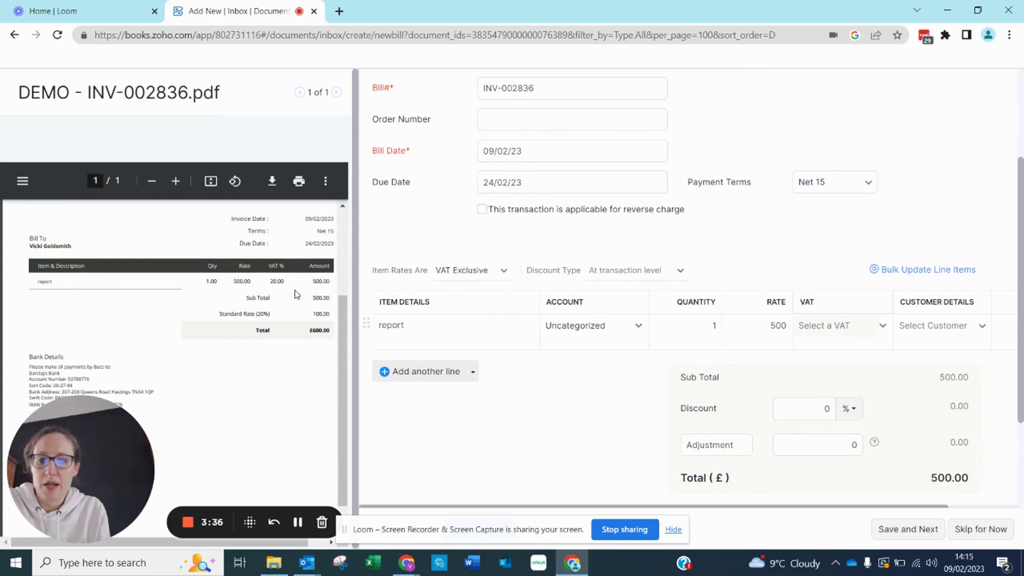
pyautogui.click(485, 330)
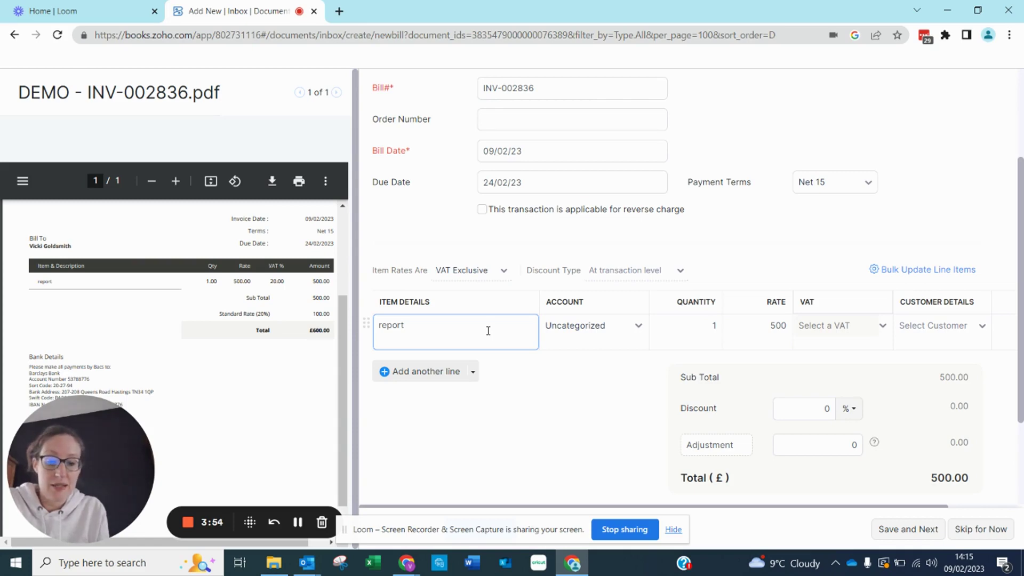
# Step: Code the report line to [200] Printing and Stationery with Standard Rate 20% VAT
pyautogui.click(603, 327)
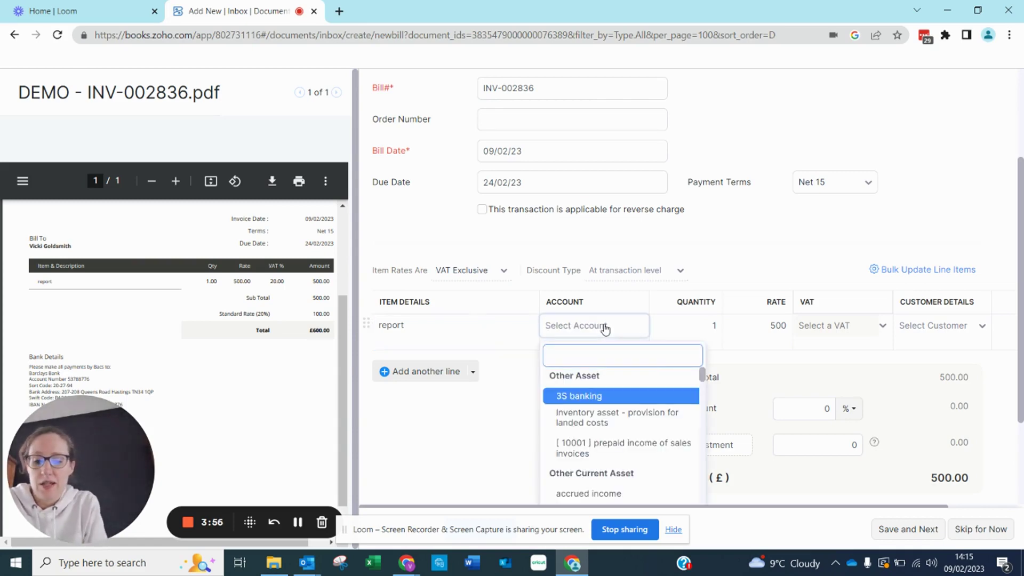
pyautogui.write('stat')
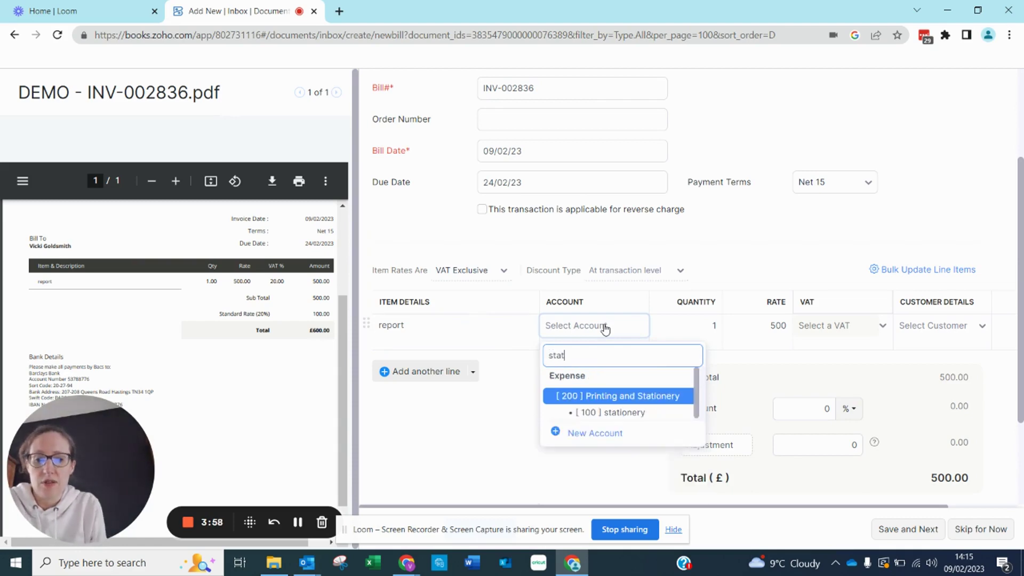
pyautogui.click(602, 396)
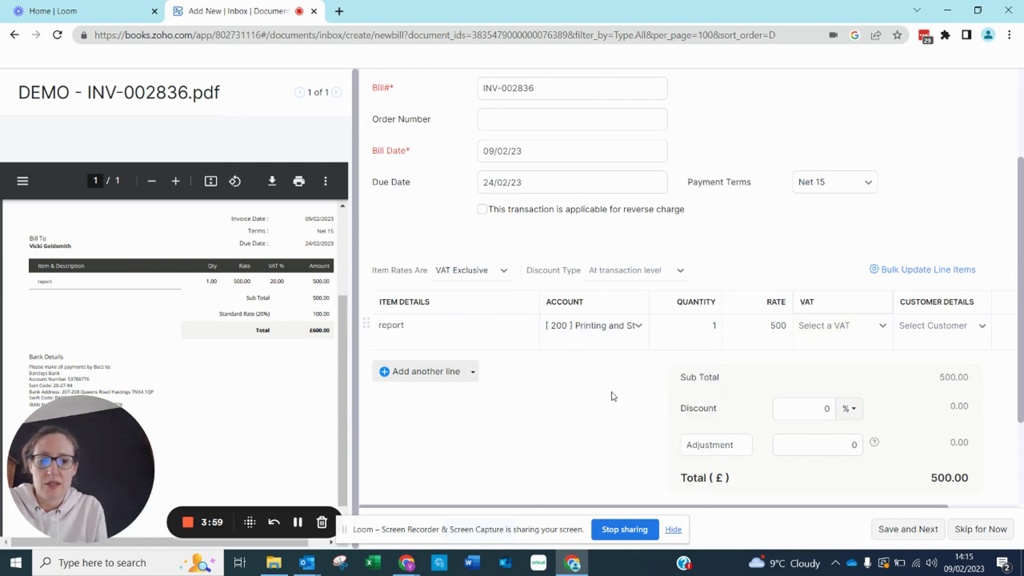
pyautogui.click(795, 326)
pyautogui.click(821, 399)
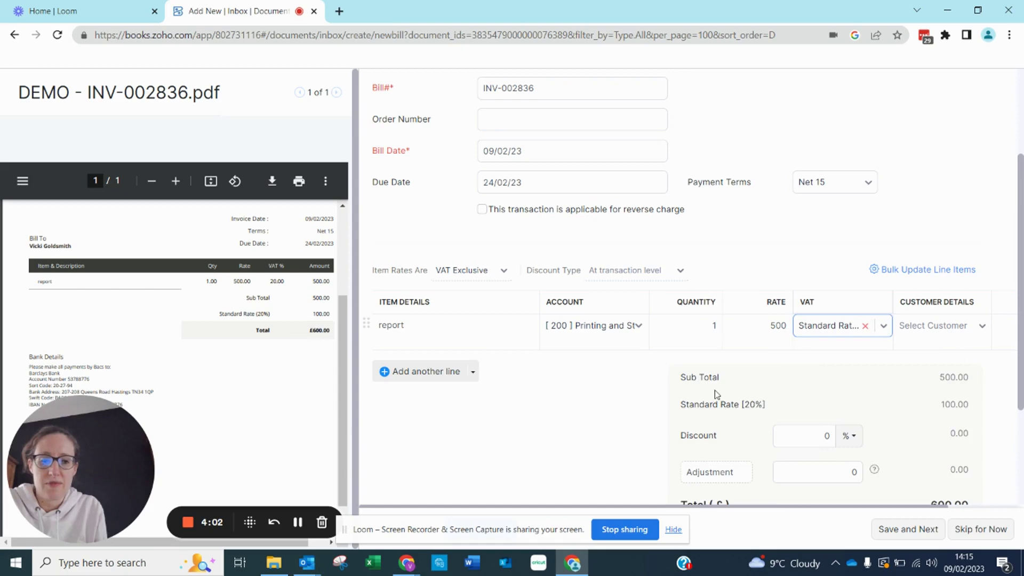
# Step: Save the £600.00 bill as Open
pyautogui.scroll(-2, 714, 389)
pyautogui.scroll(-1, 715, 389)
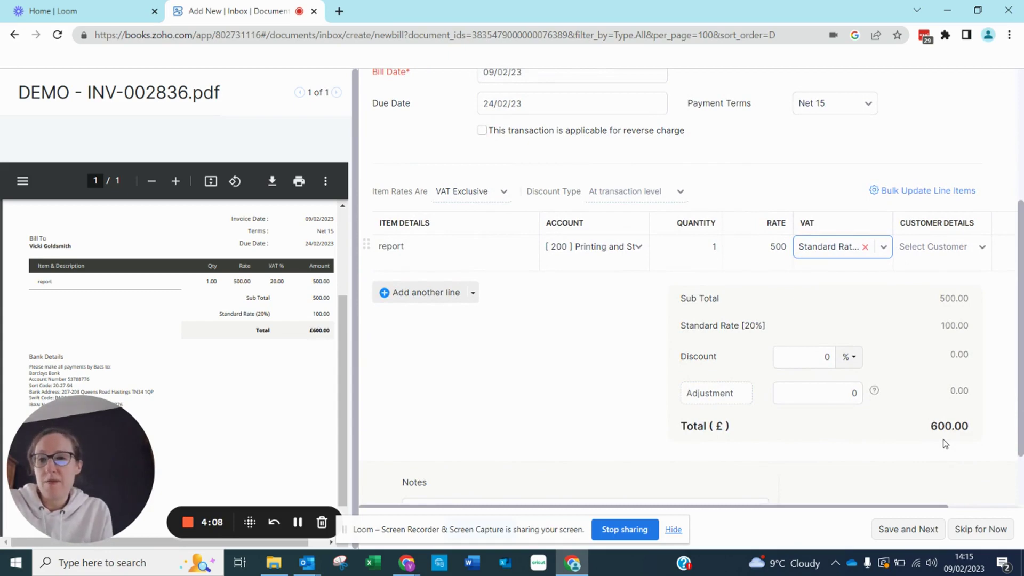
pyautogui.scroll(2, 945, 444)
pyautogui.scroll(-3, 941, 441)
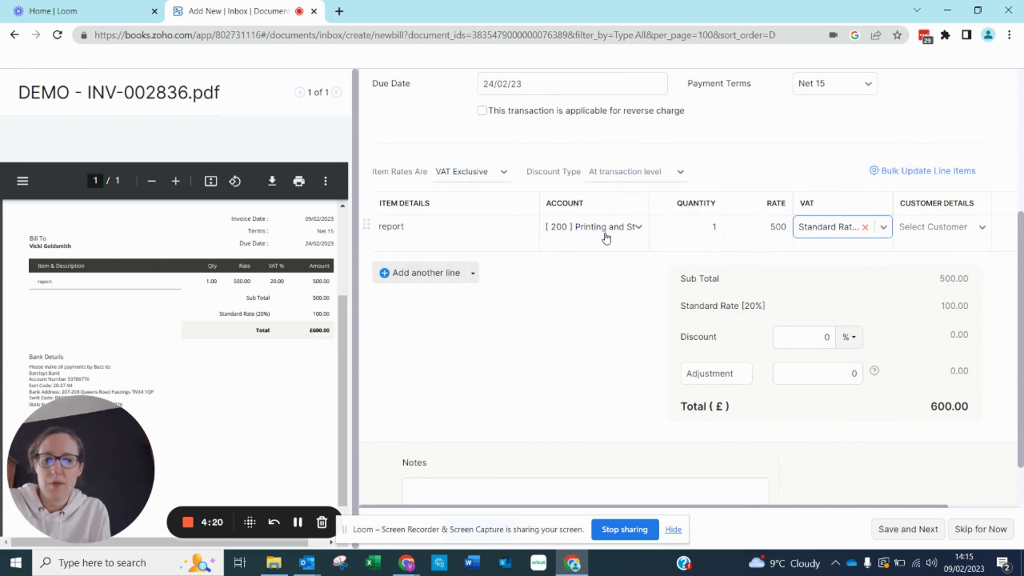
pyautogui.scroll(-1, 606, 238)
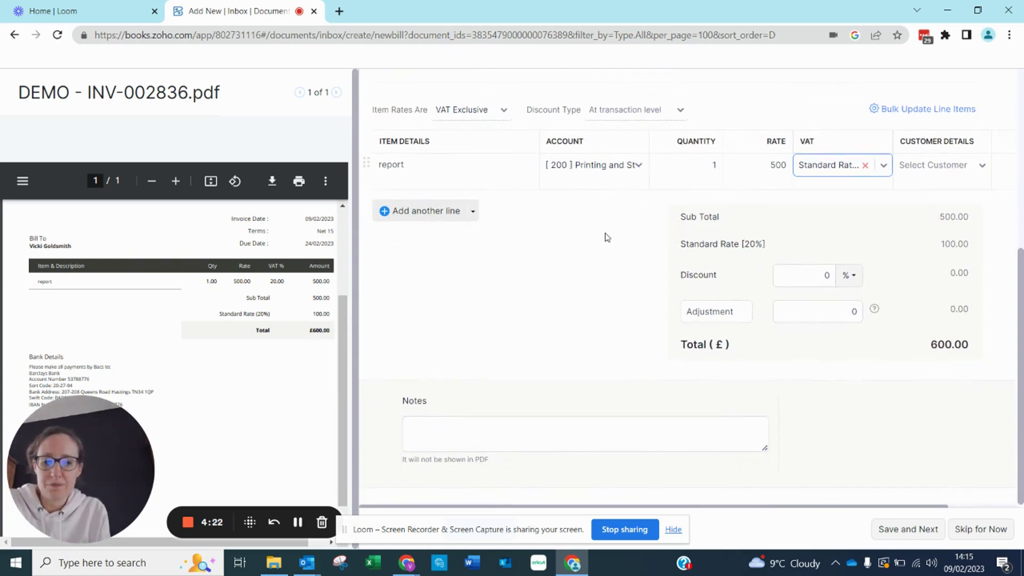
pyautogui.scroll(5, 606, 238)
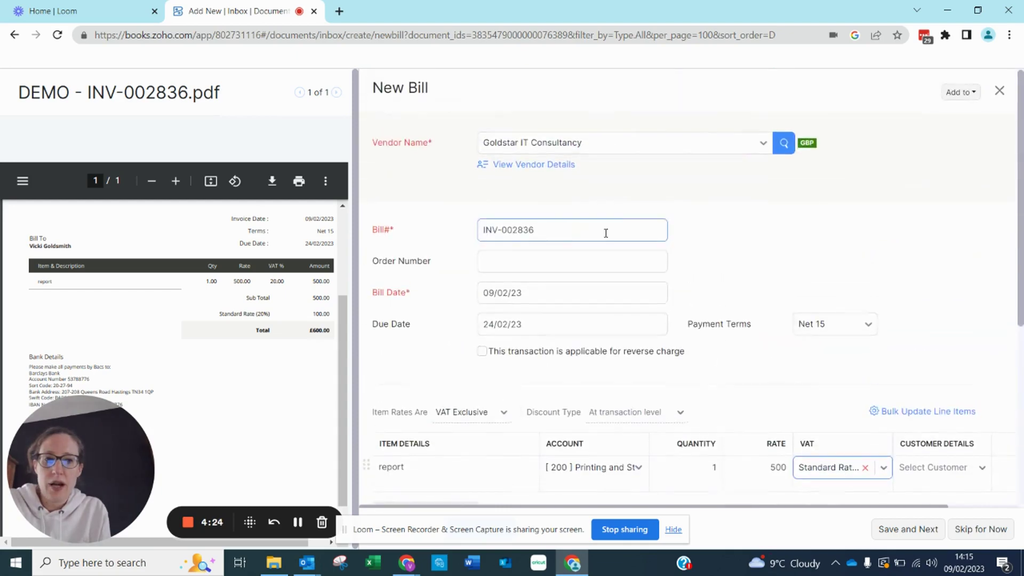
pyautogui.scroll(-5, 607, 238)
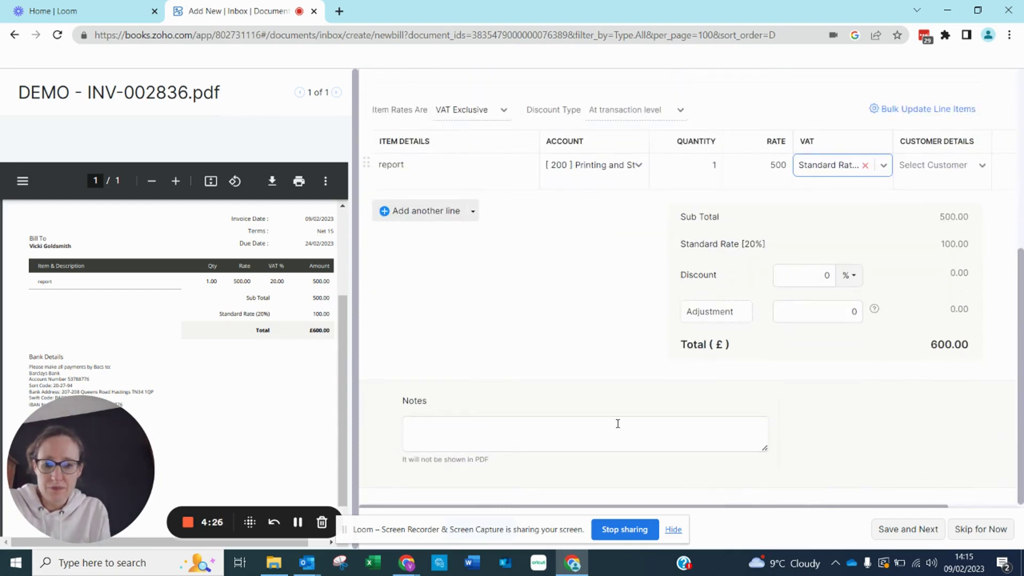
pyautogui.moveTo(567, 520); pyautogui.dragTo(561, 442)
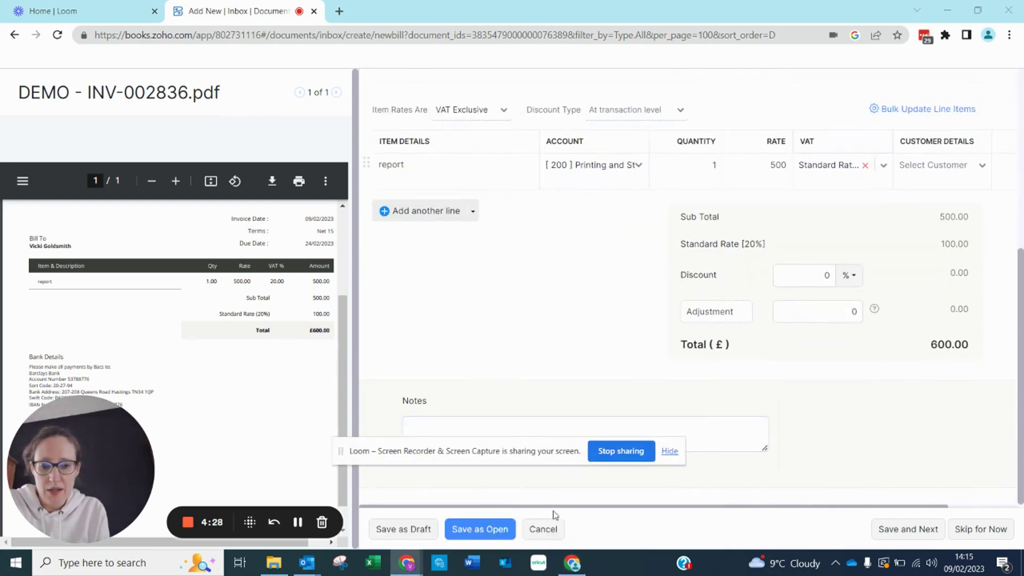
pyautogui.click(478, 530)
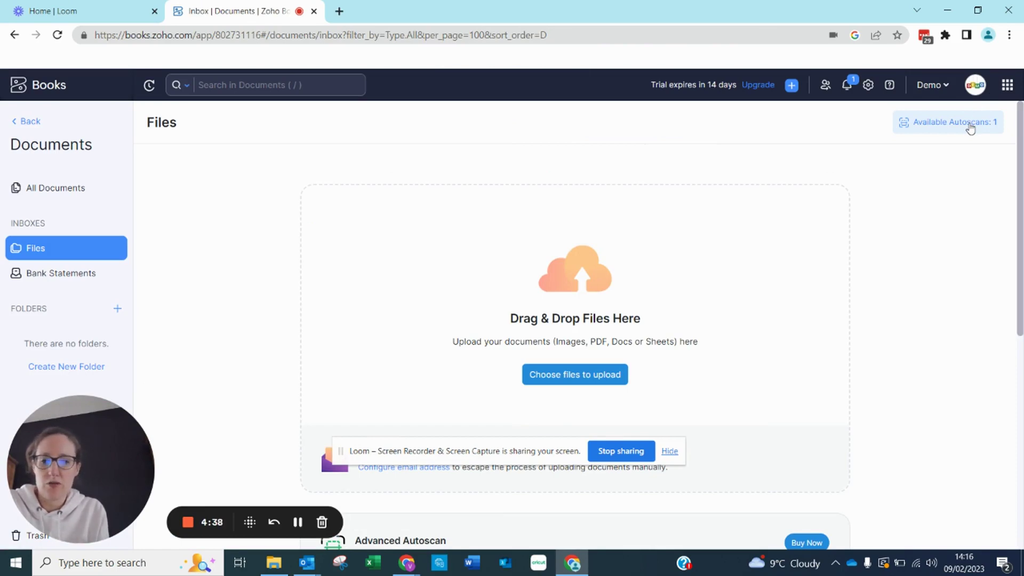
# Step: Open the 'Configure email address' setup under Upload Files via Email
pyautogui.moveTo(499, 451); pyautogui.dragTo(509, 514)
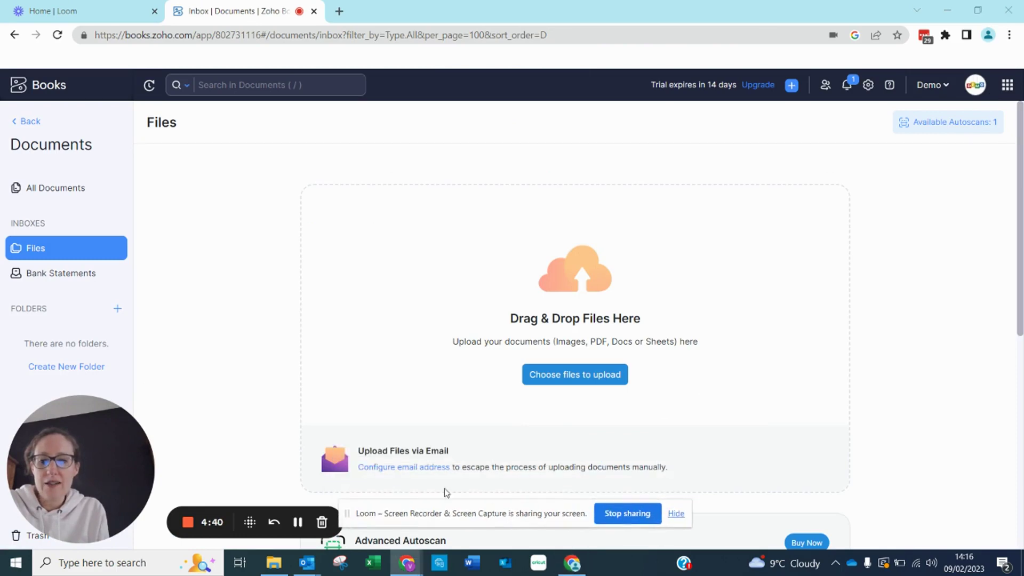
pyautogui.click(411, 474)
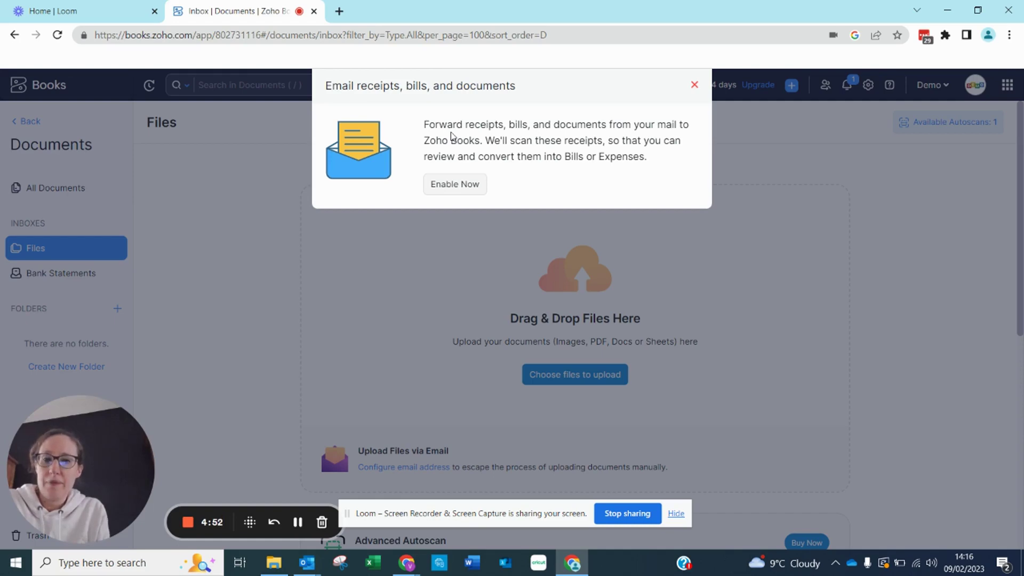
# Step: Enable email forwarding, keeping the prefilled 'demo' address prefix, and save
pyautogui.click(453, 184)
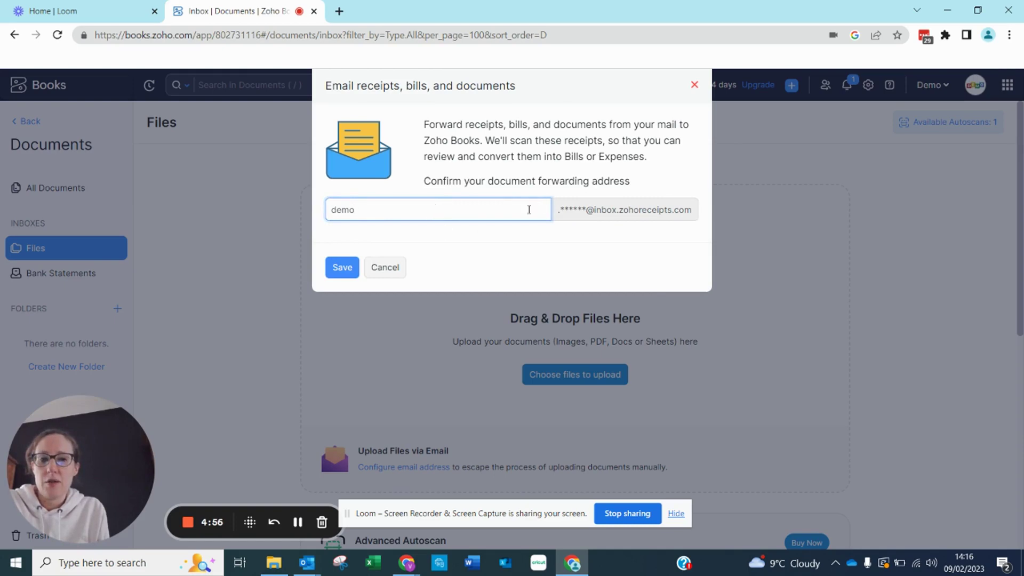
pyautogui.moveTo(430, 215); pyautogui.dragTo(302, 214)
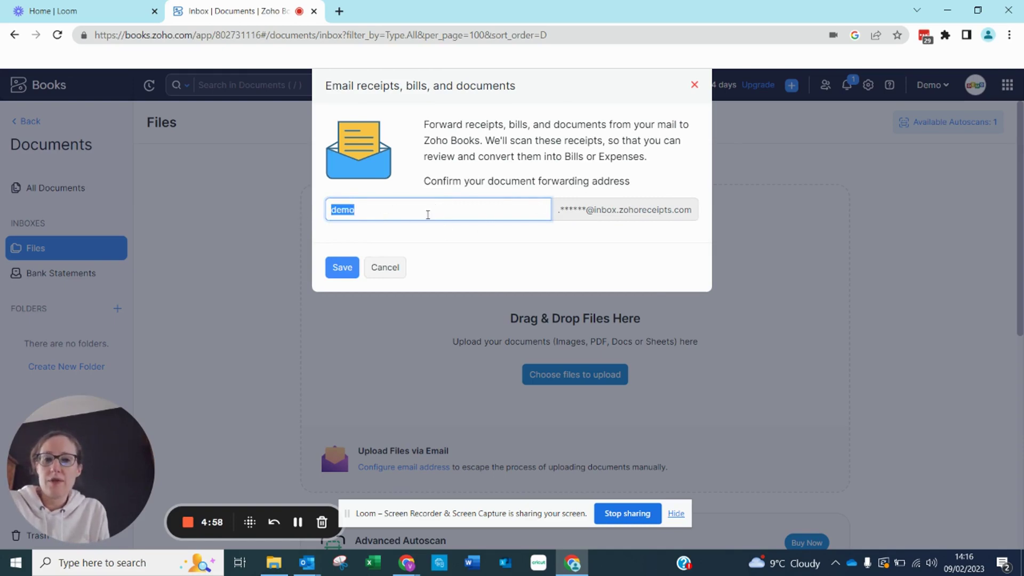
pyautogui.click(342, 269)
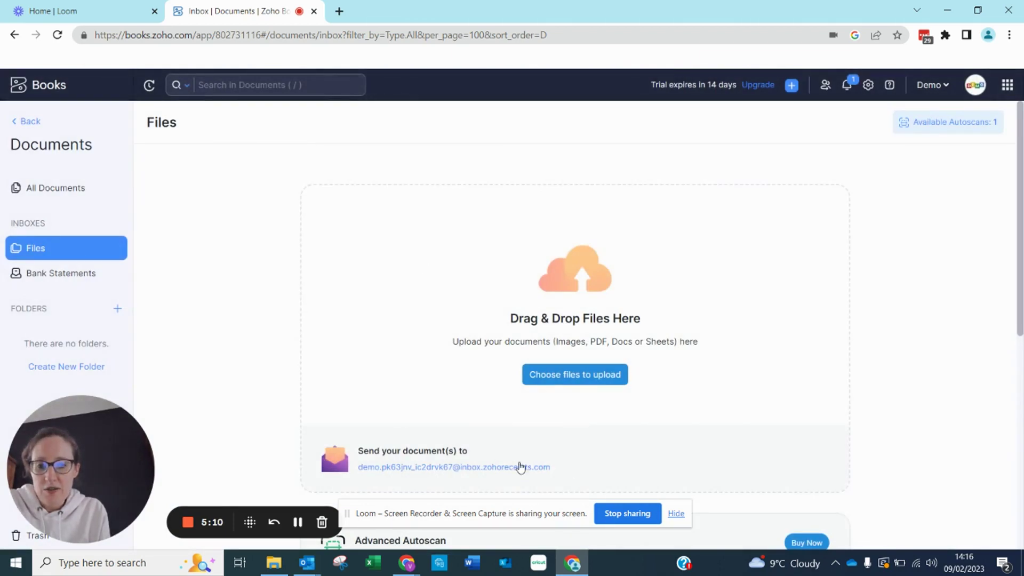
pyautogui.moveTo(546, 469)
pyautogui.moveTo(546, 469); pyautogui.dragTo(360, 484)
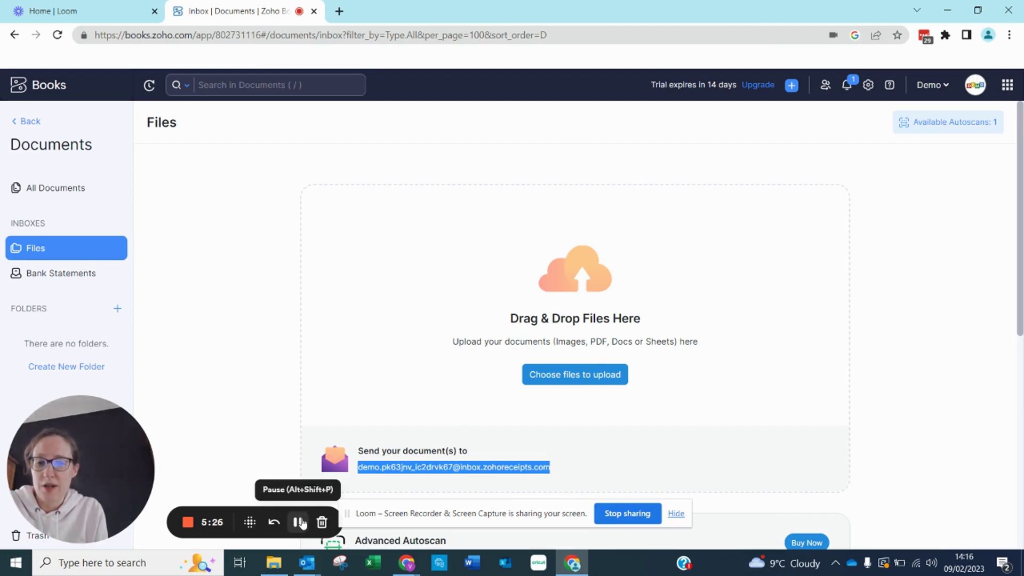
pyautogui.click(530, 473)
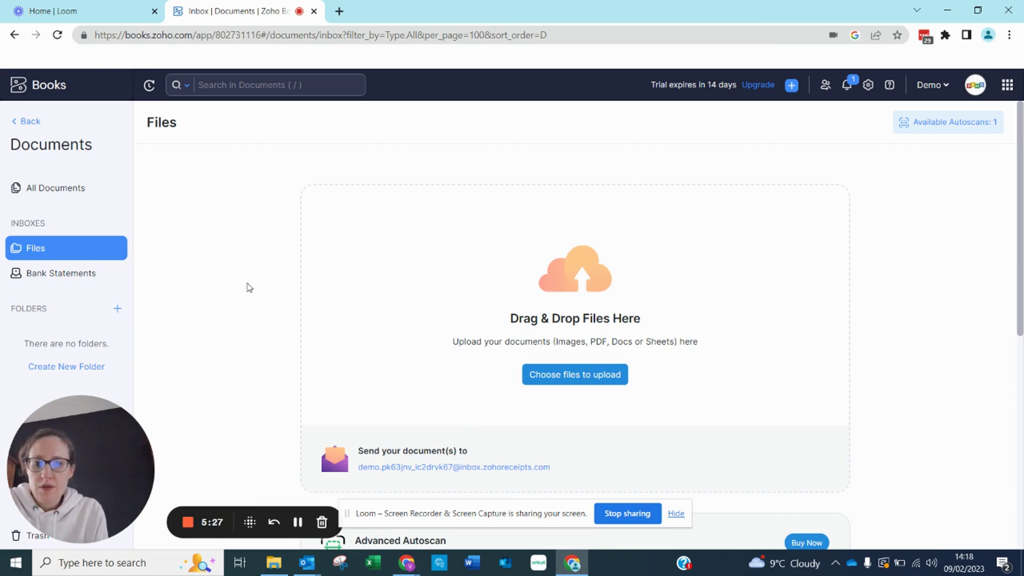
pyautogui.click(56, 38)
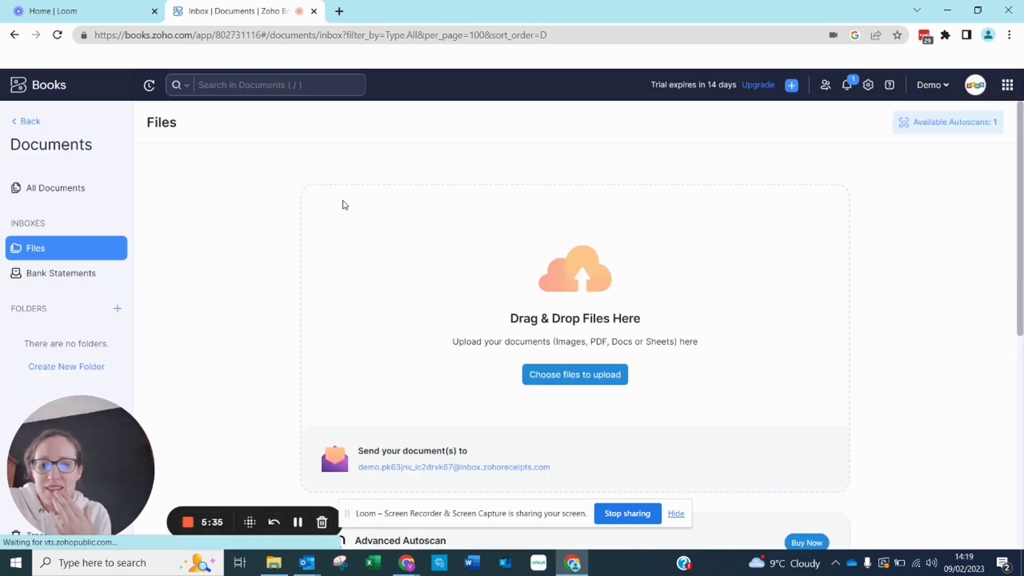
pyautogui.click(58, 37)
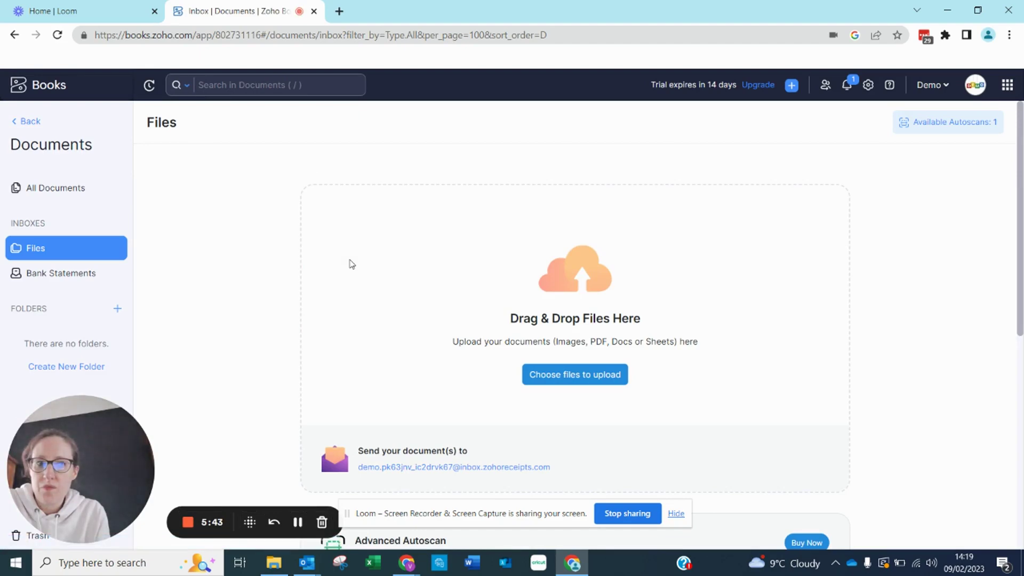
pyautogui.scroll(-3, 352, 264)
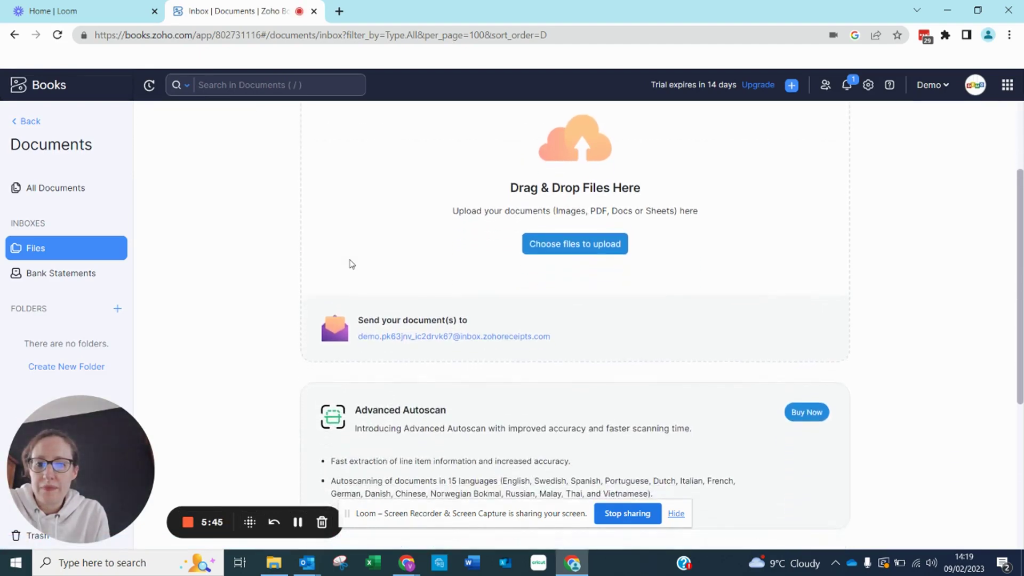
pyautogui.scroll(-1, 352, 264)
pyautogui.click(58, 35)
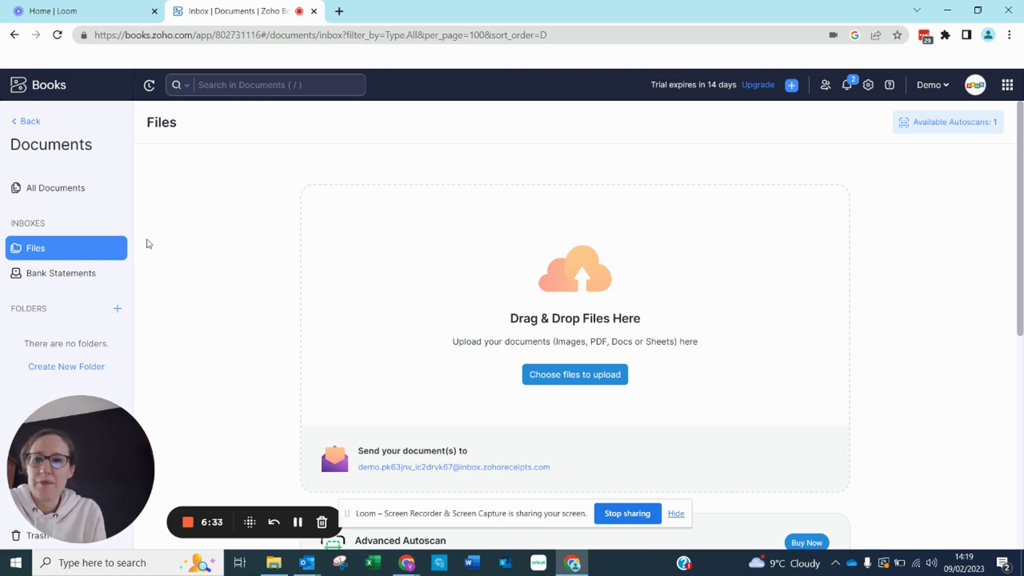
# Step: Reload the browser page to refresh the Files inbox
pyautogui.click(57, 36)
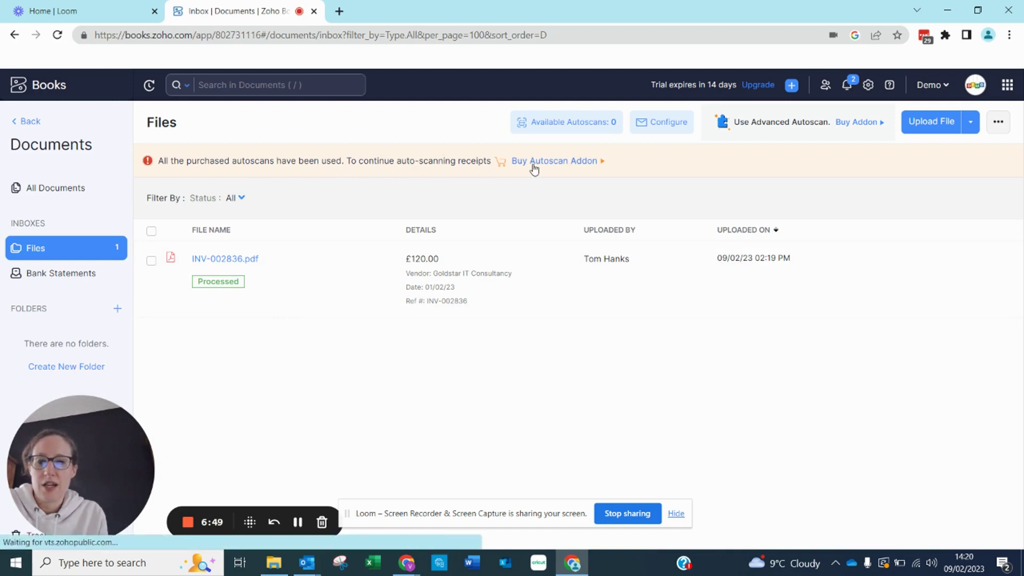
# Step: Start a new bill from the emailed INV-002836.pdf
pyautogui.click(301, 286)
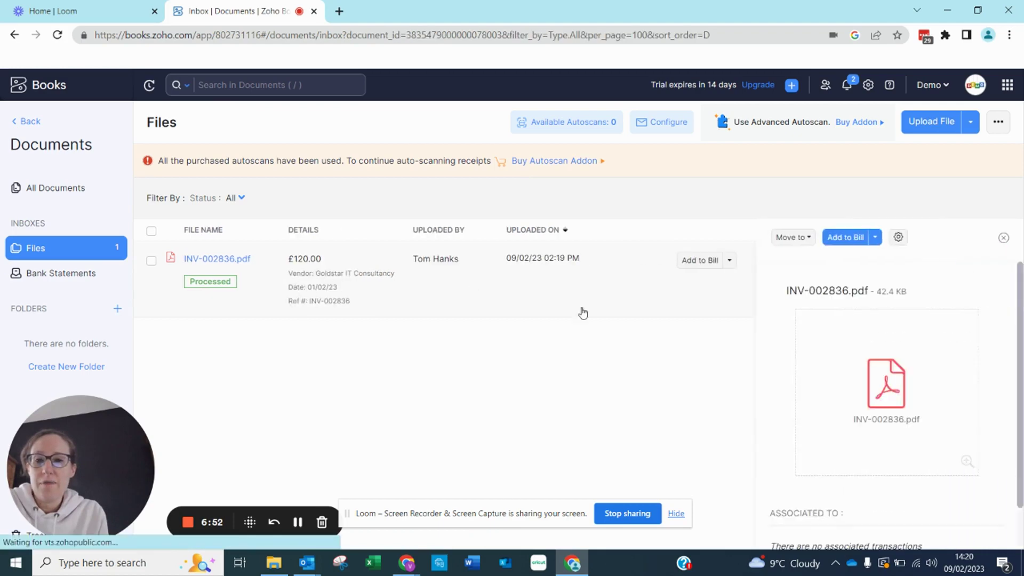
pyautogui.click(712, 262)
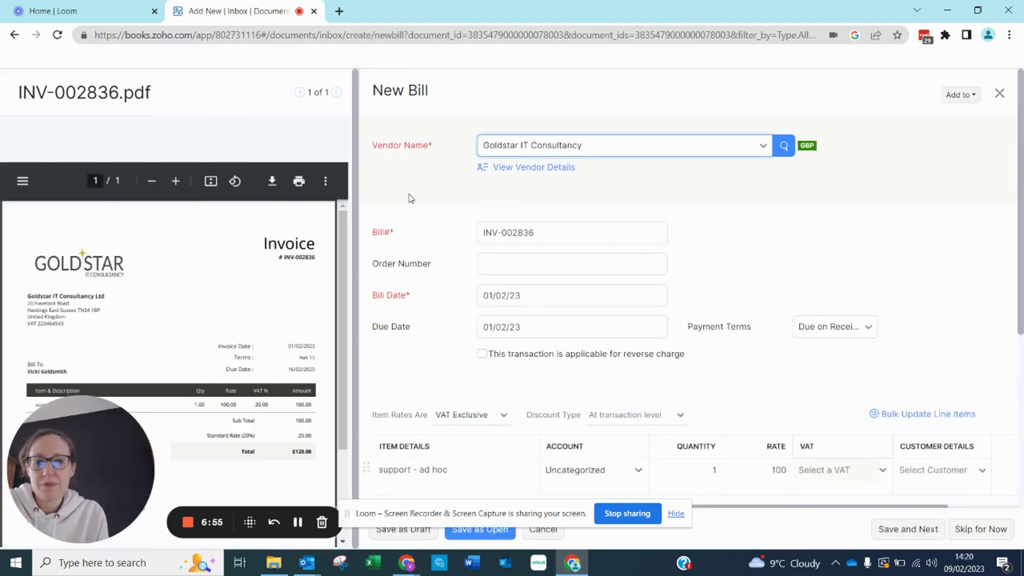
pyautogui.scroll(-2, 375, 304)
pyautogui.scroll(-2, 205, 354)
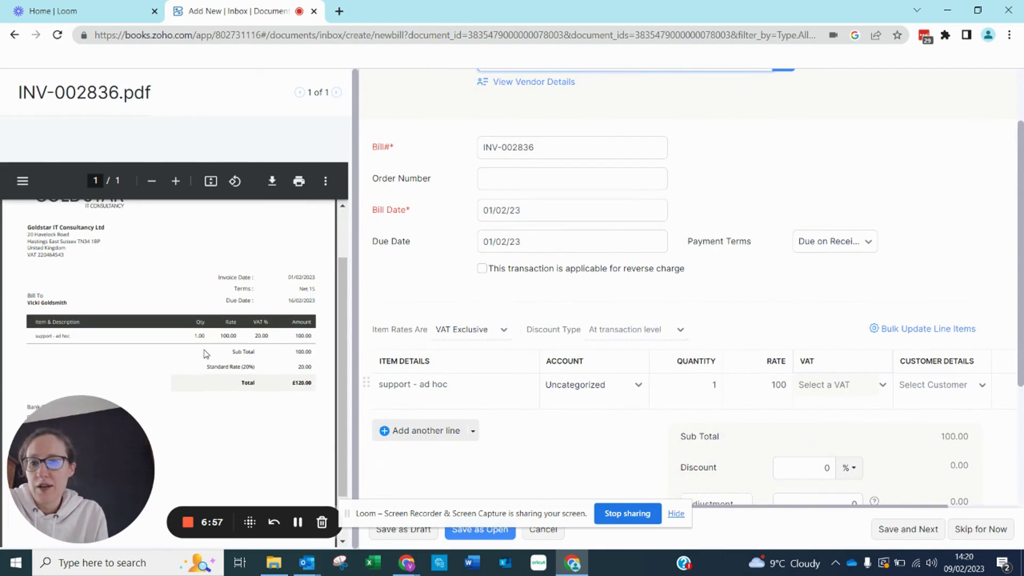
# Step: Code the line to [200] Printing and Stationery with Standard Rate 20% VAT and save as Open
pyautogui.click(601, 395)
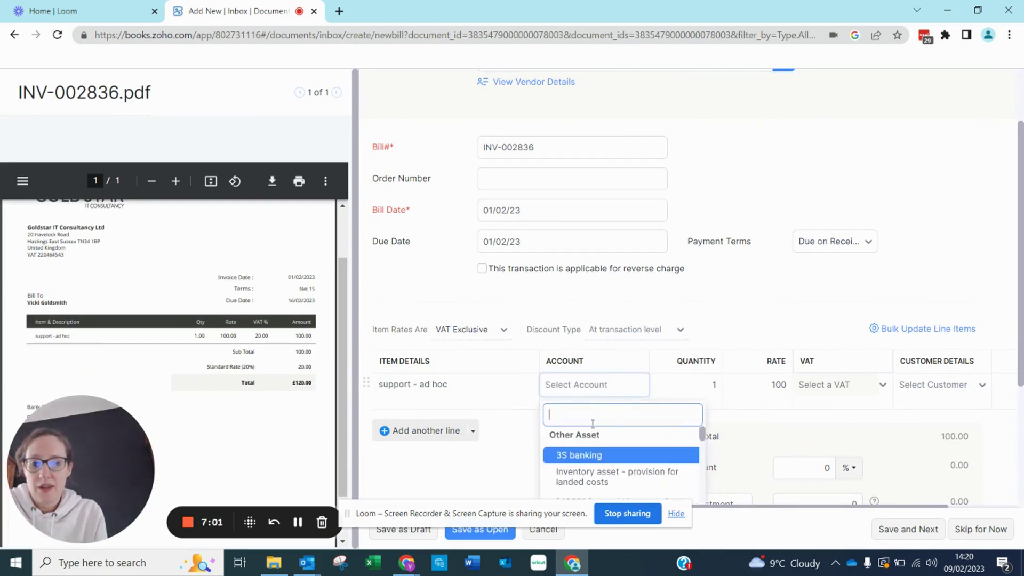
pyautogui.write('sta')
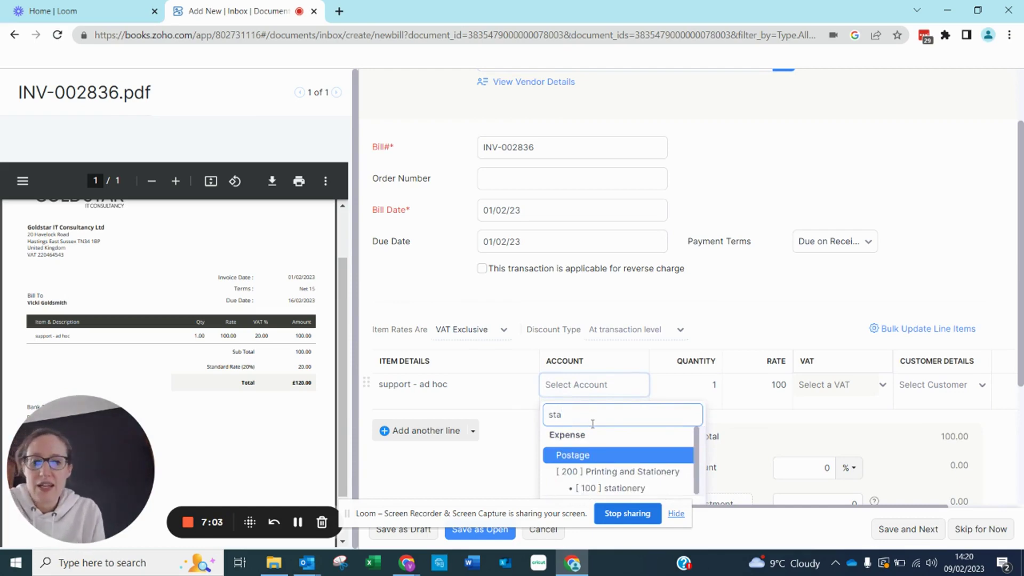
pyautogui.click(603, 472)
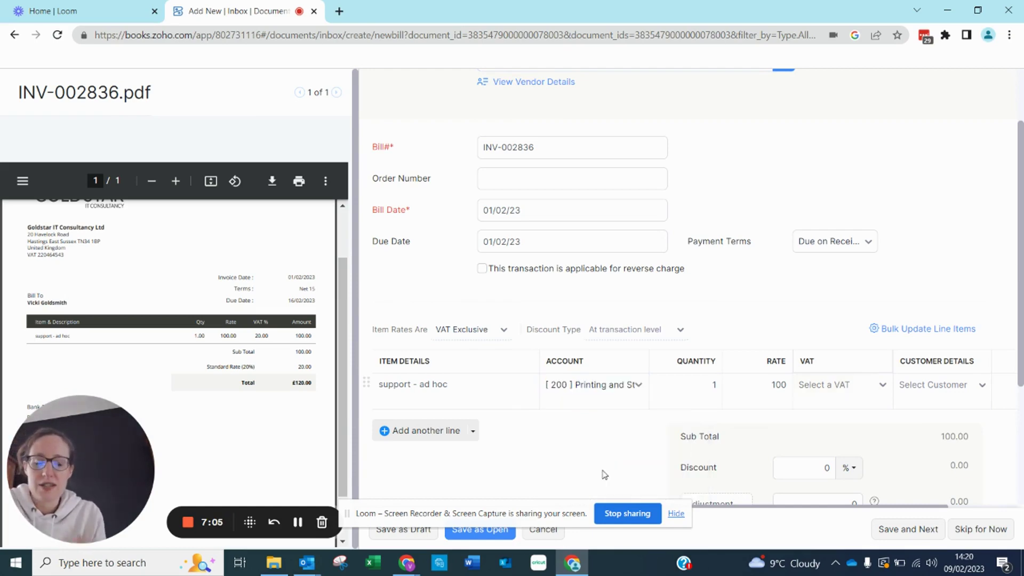
pyautogui.scroll(-1, 604, 475)
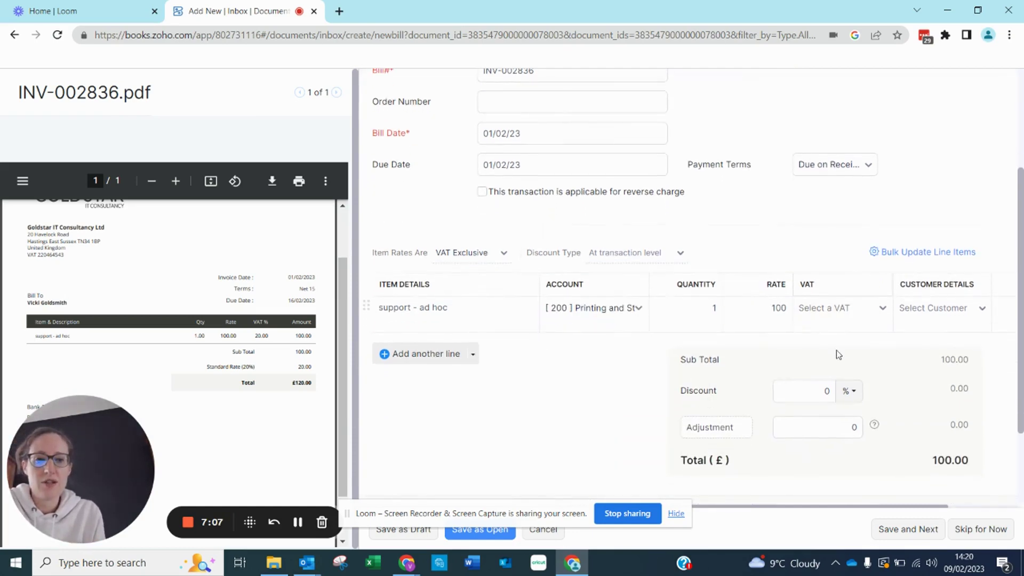
pyautogui.click(828, 308)
pyautogui.click(824, 381)
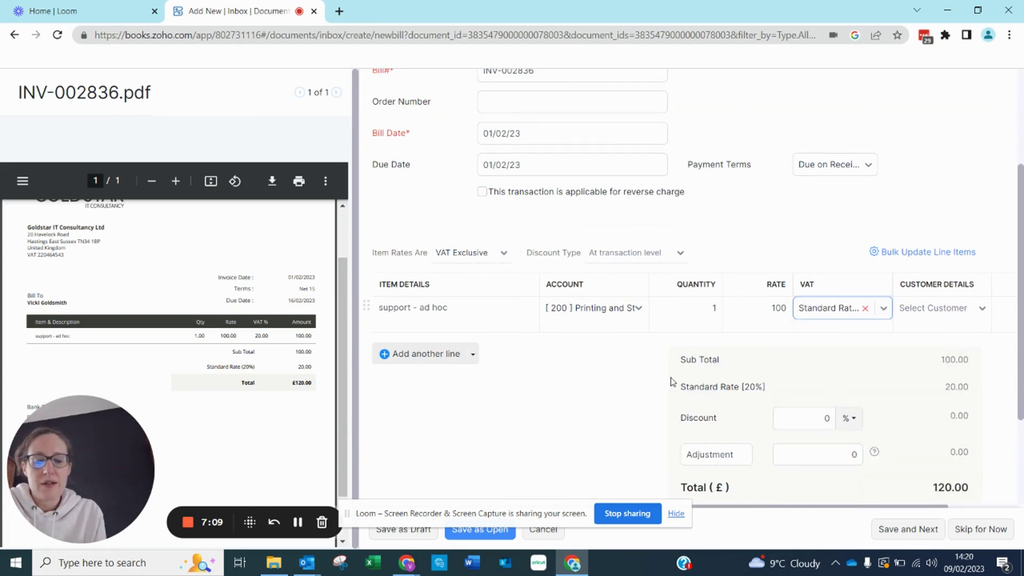
pyautogui.scroll(-2, 670, 386)
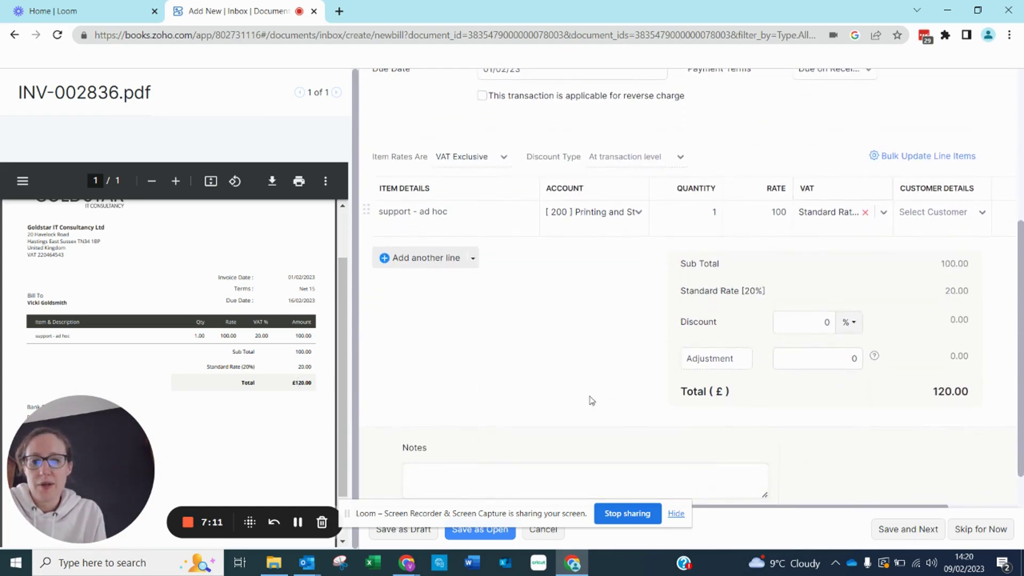
pyautogui.click(477, 534)
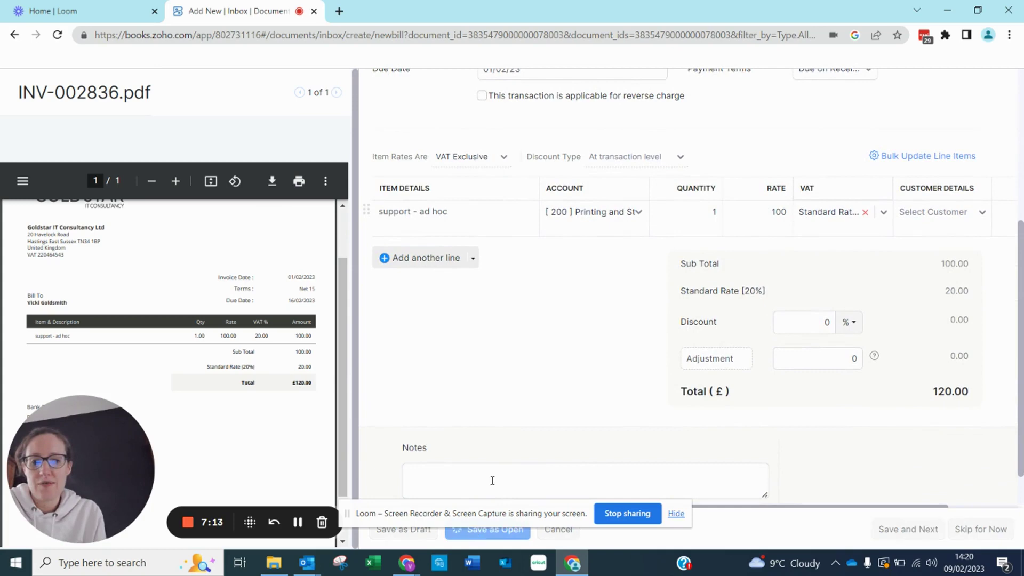
# Step: Change the bill number to 'INV-002836.' and save the £120.00 bill as open
pyautogui.click(496, 380)
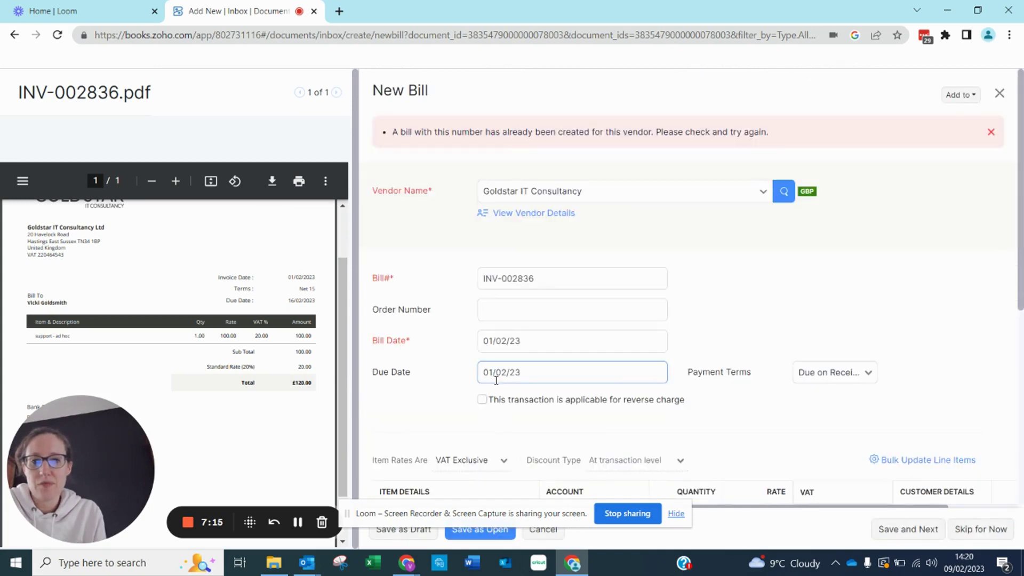
pyautogui.click(542, 278)
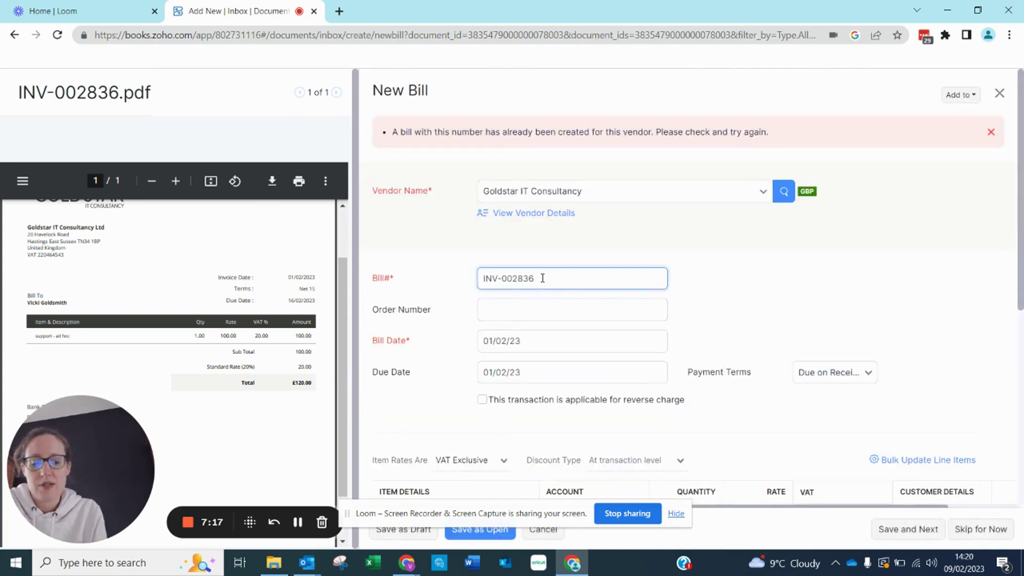
pyautogui.write('.')
pyautogui.click(794, 286)
pyautogui.scroll(-6, 794, 287)
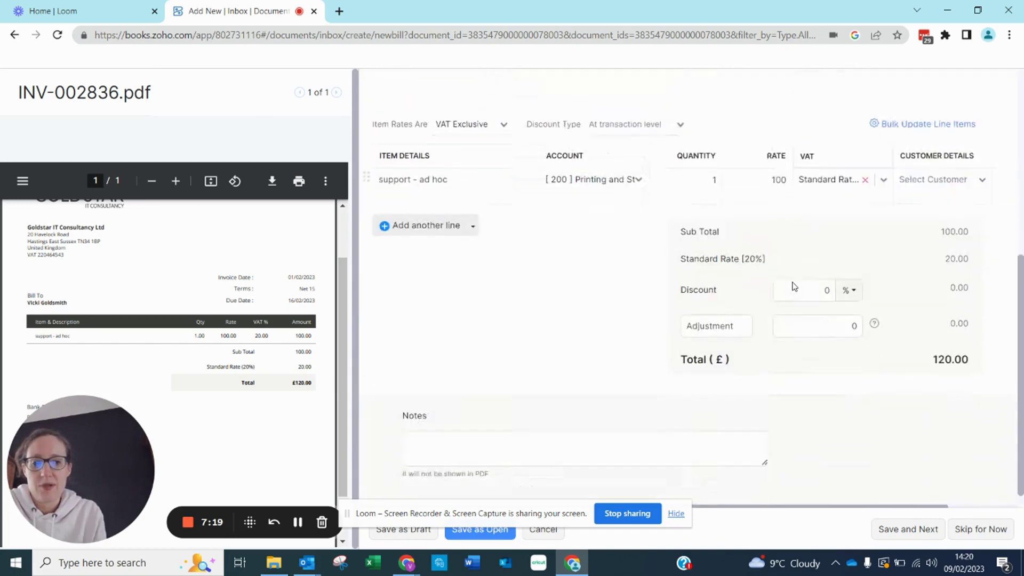
pyautogui.click(479, 530)
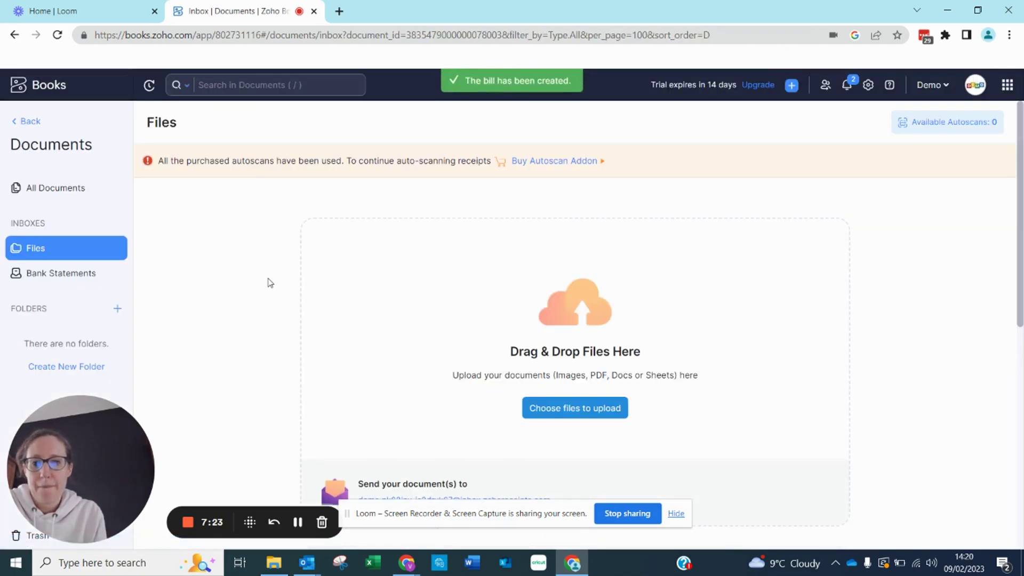
# Step: Open the autoscan add-on page and review Document AutoScan pricing: 50 scans/month at £78/year
pyautogui.click(548, 162)
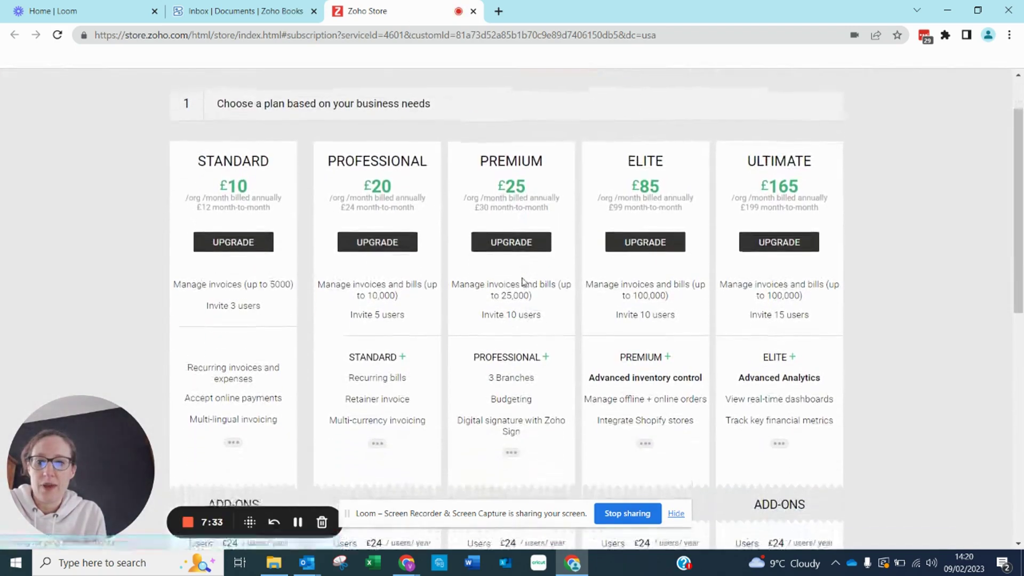
pyautogui.scroll(-4, 522, 281)
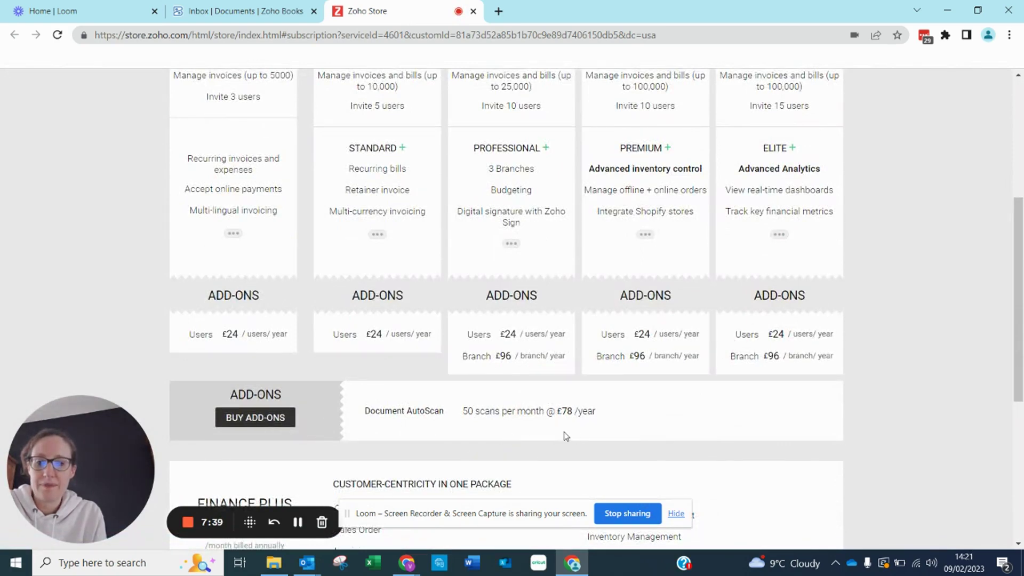
pyautogui.scroll(5, 564, 431)
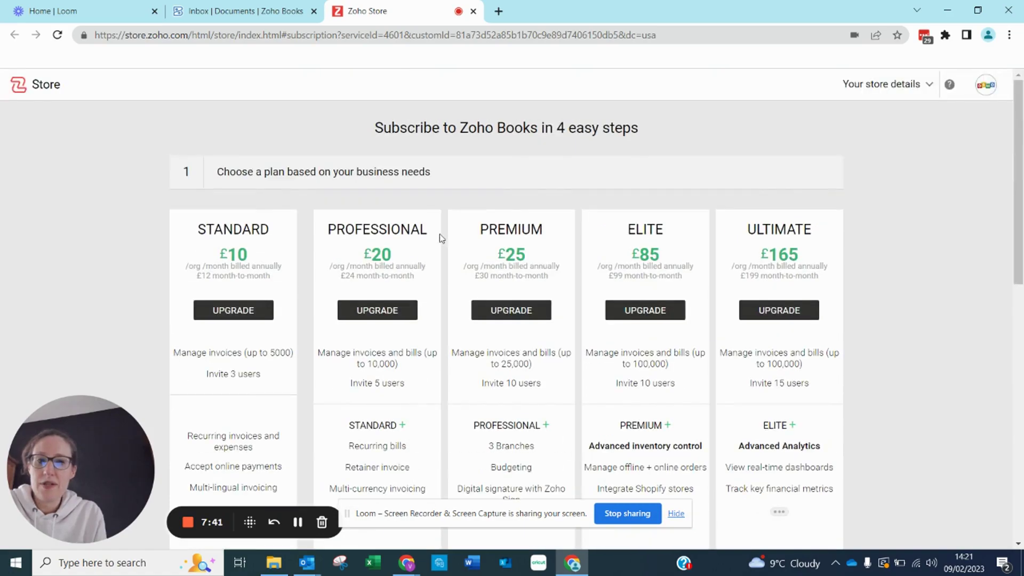